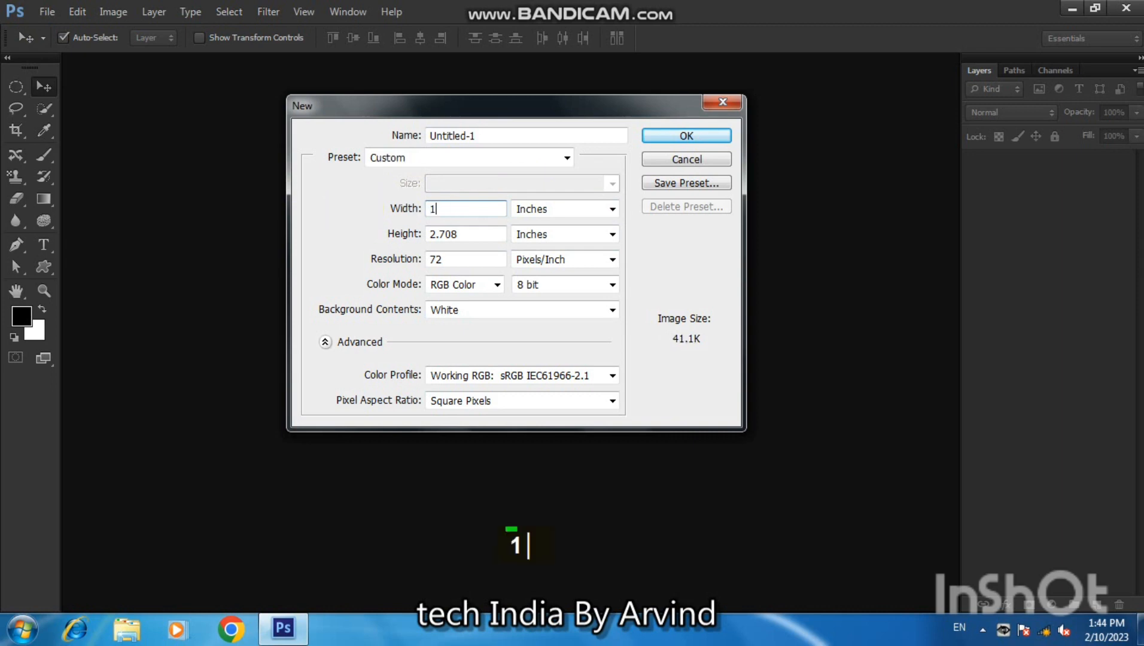
Create a new blank document 12 inches wide and 8 inches high
left_click_drag(475, 232, 410, 241)
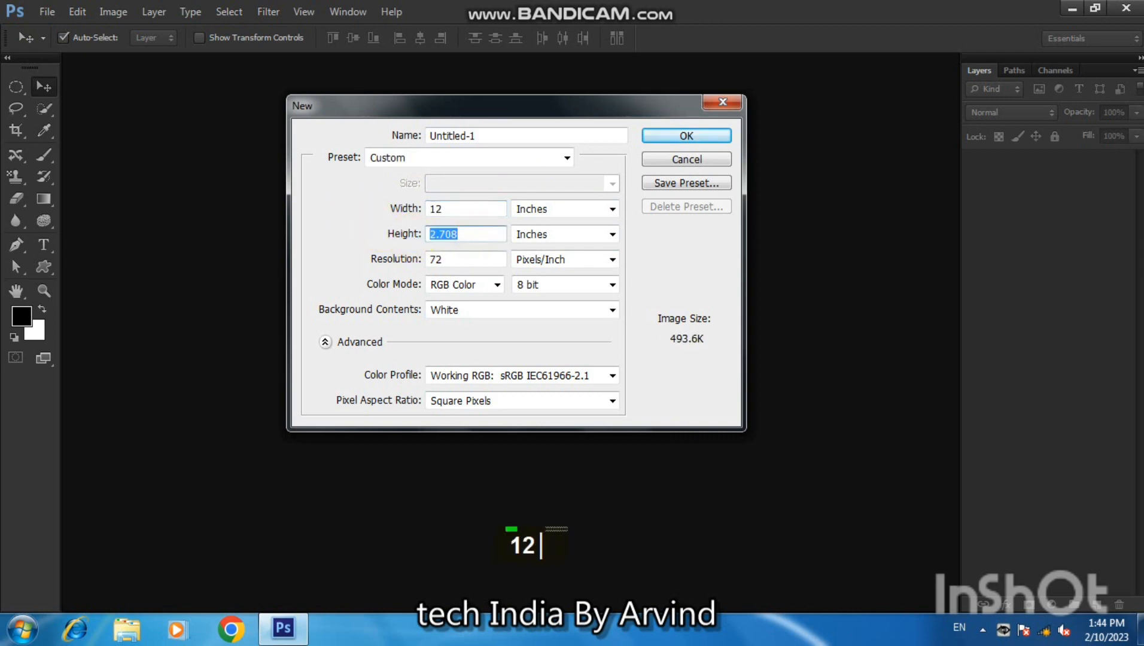
type("8")
left_click(700, 137)
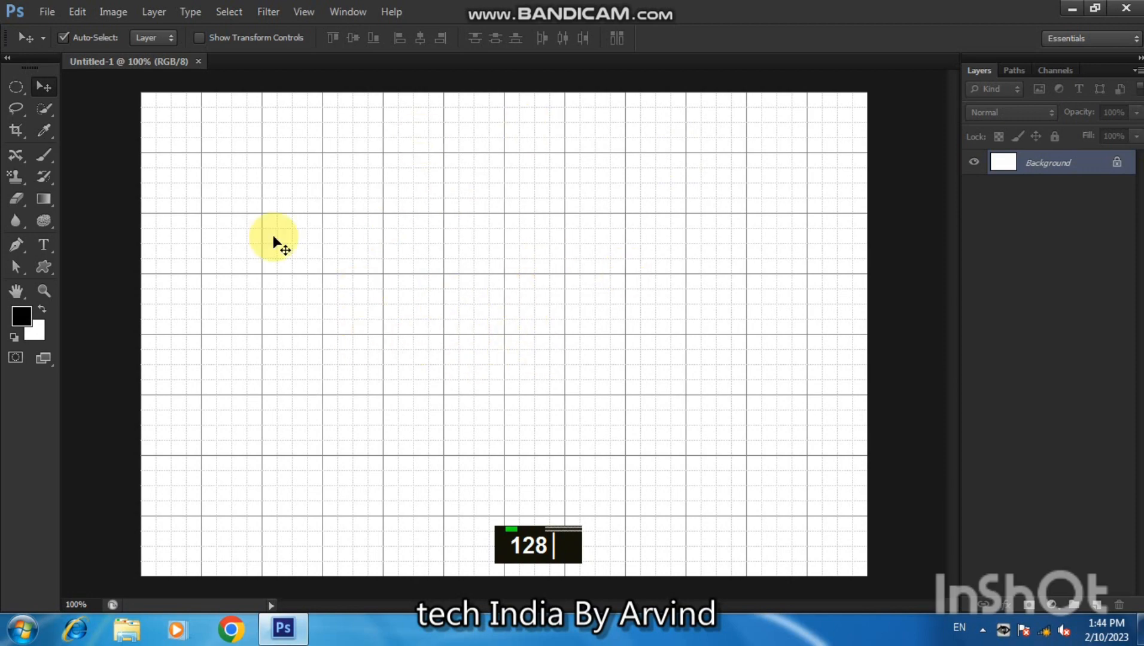
Fill the background with the custom red flower pattern
left_click(77, 11)
left_click(144, 236)
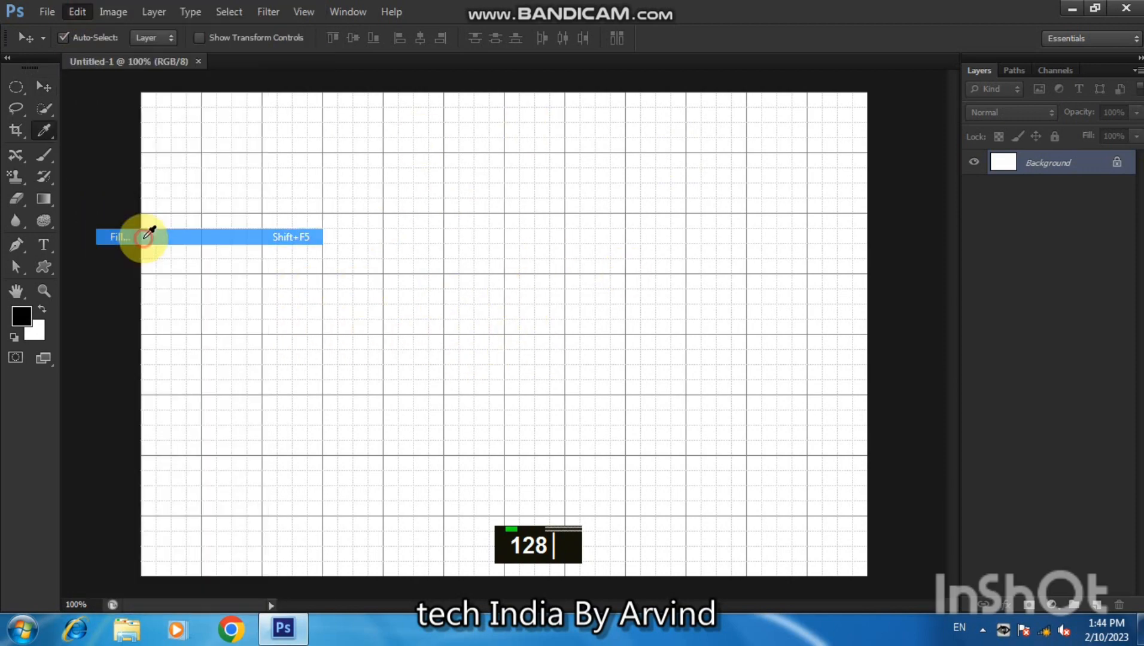
left_click(594, 191)
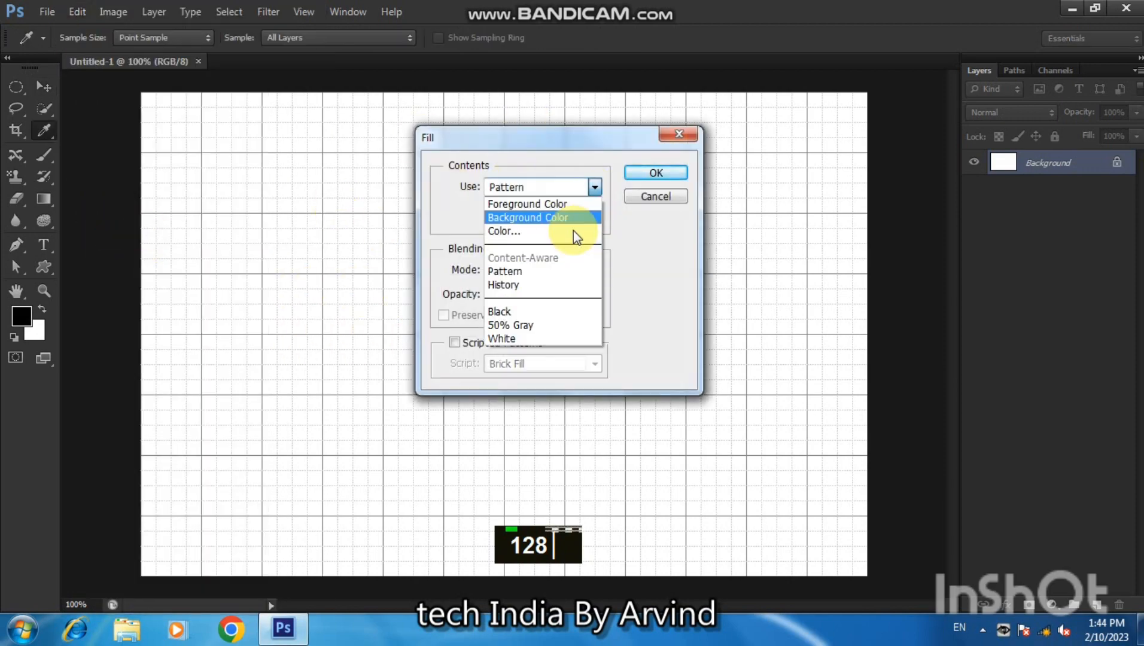
left_click(502, 269)
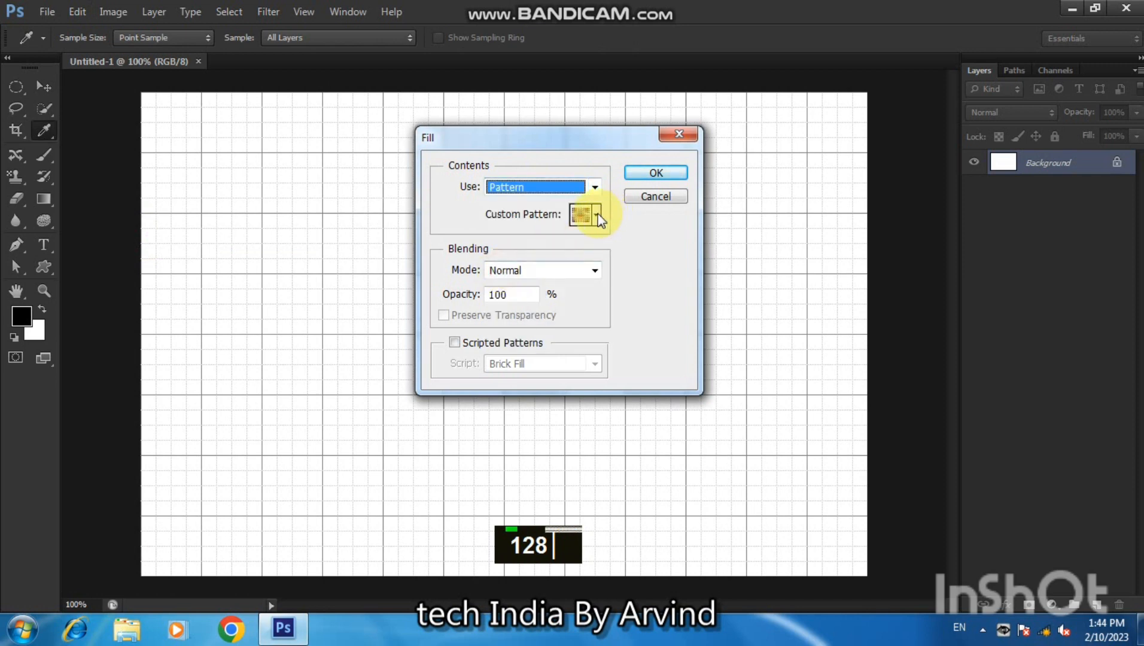
left_click(596, 215)
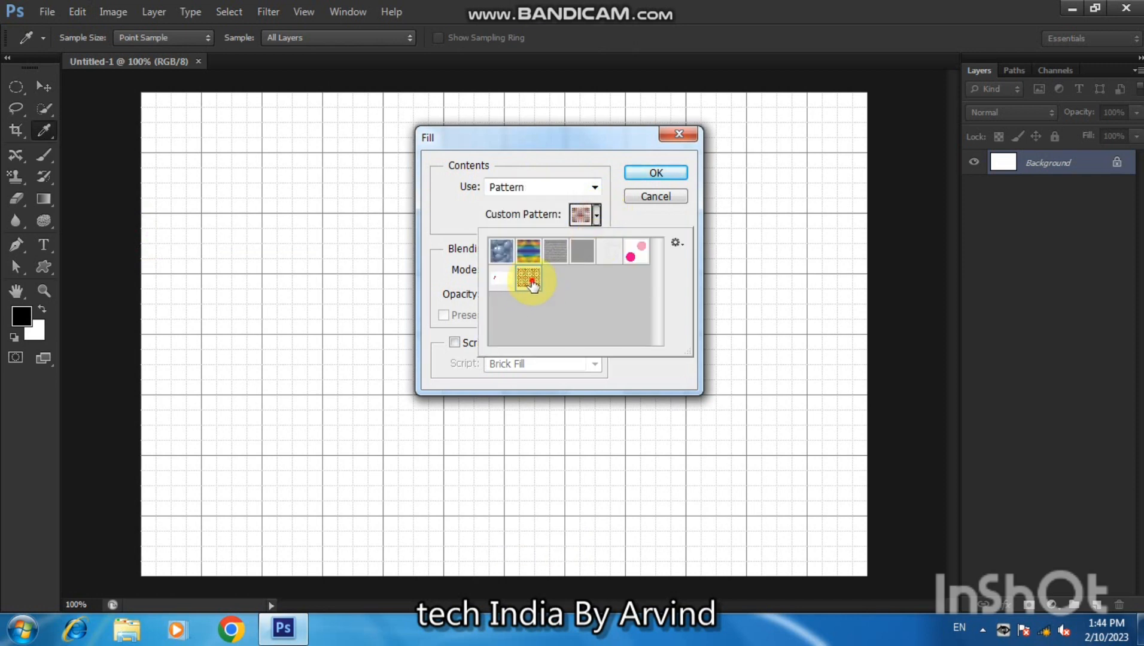
left_click(638, 182)
left_click(644, 177)
key("v")
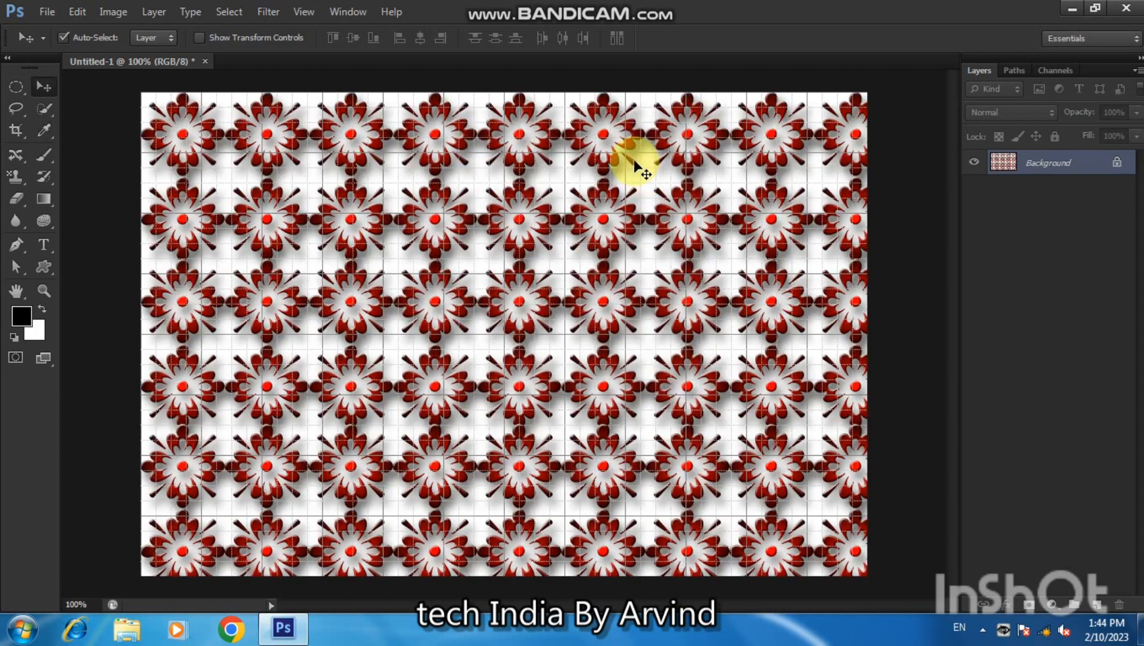
Hide the grid lines over the patterned canvas
key("ctrl")
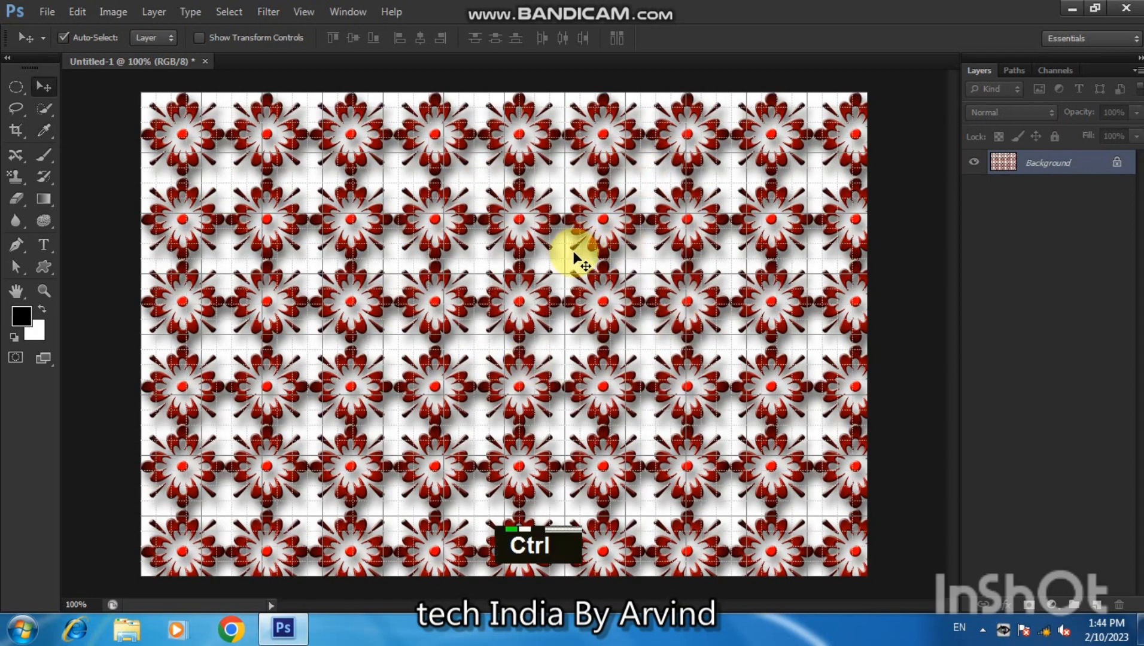
key("ctrl+h")
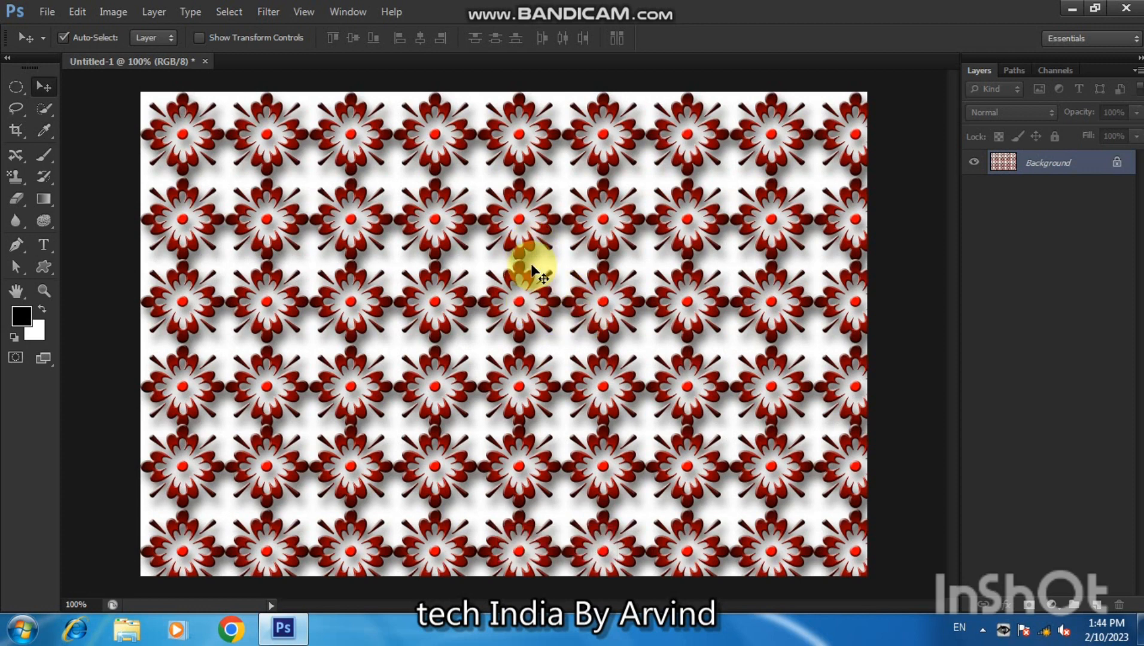
left_click_drag(530, 246, 530, 175)
left_click(544, 245)
left_click(556, 247)
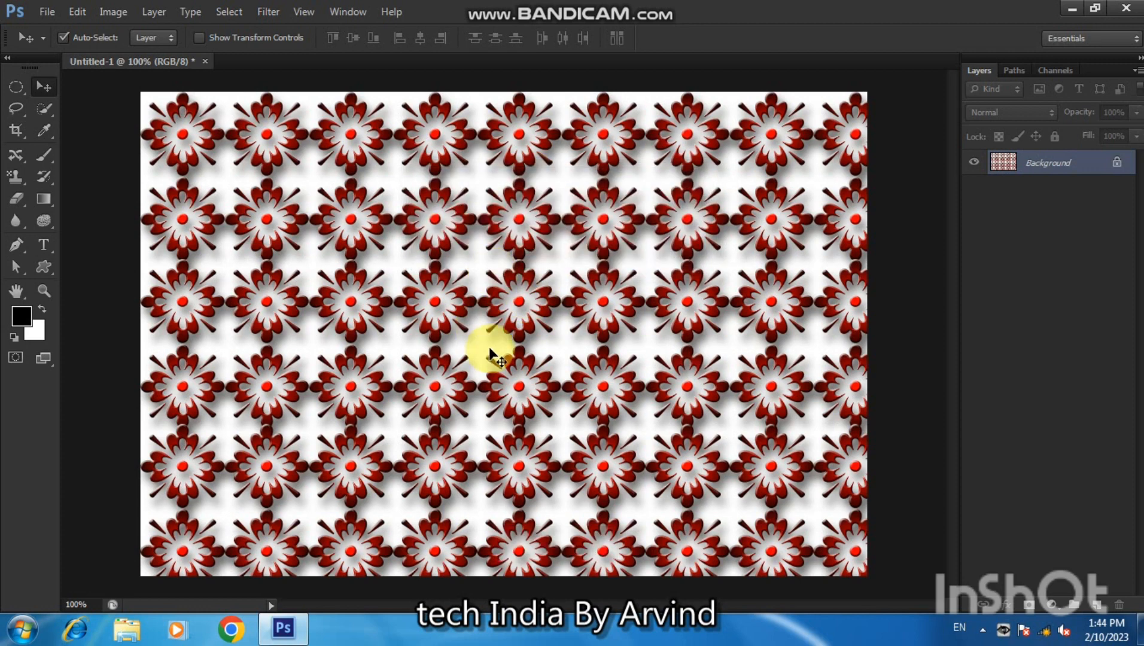
Create a second blank document in inches, 12 wide and 8 high
left_click(47, 12)
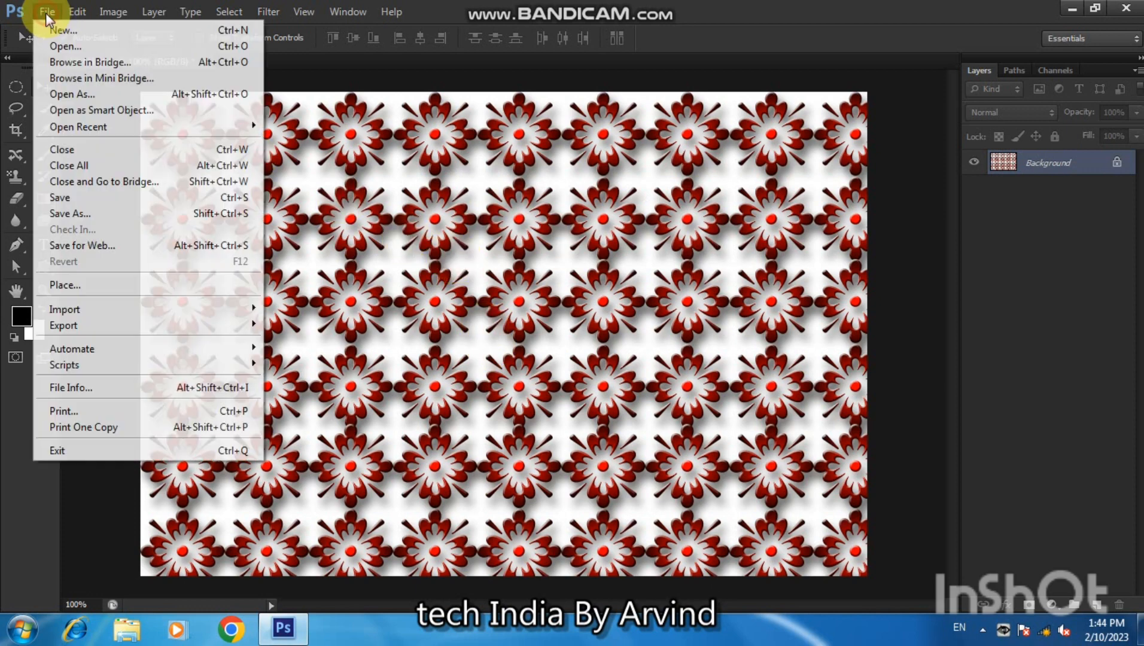
left_click(70, 28)
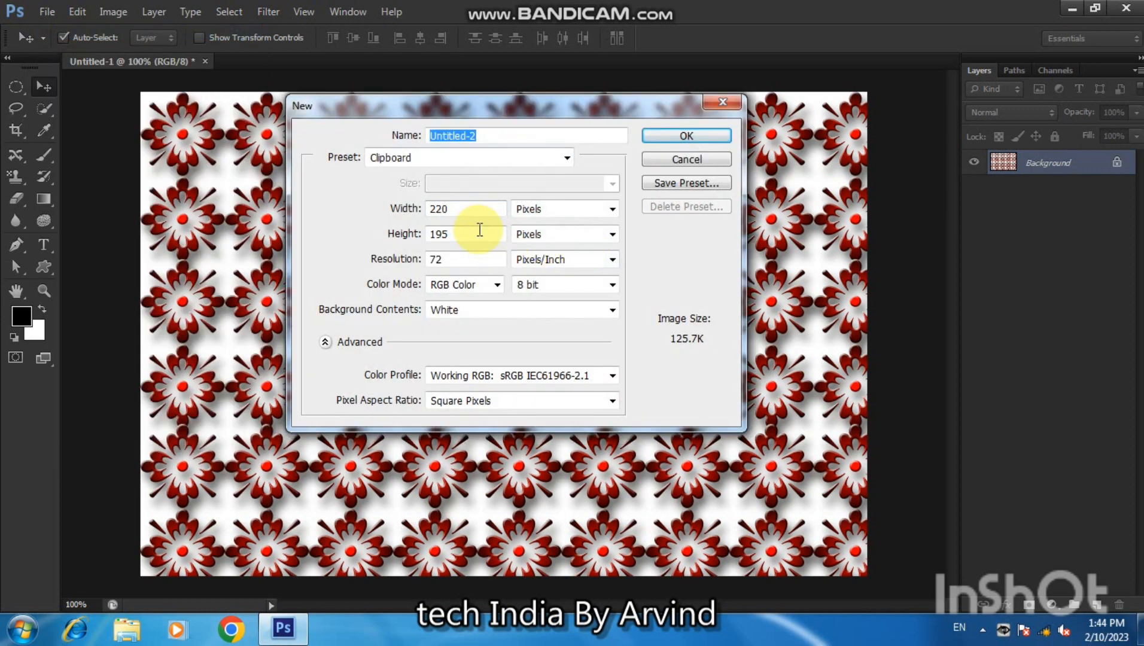
left_click(564, 213)
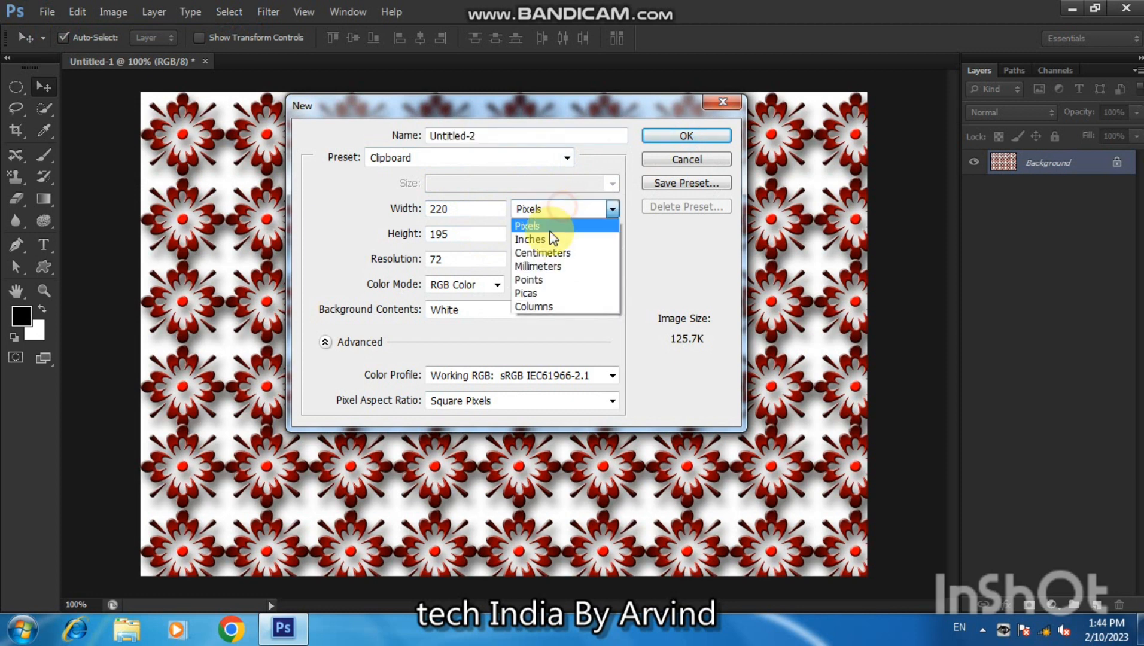
left_click(548, 234)
double_click(472, 211)
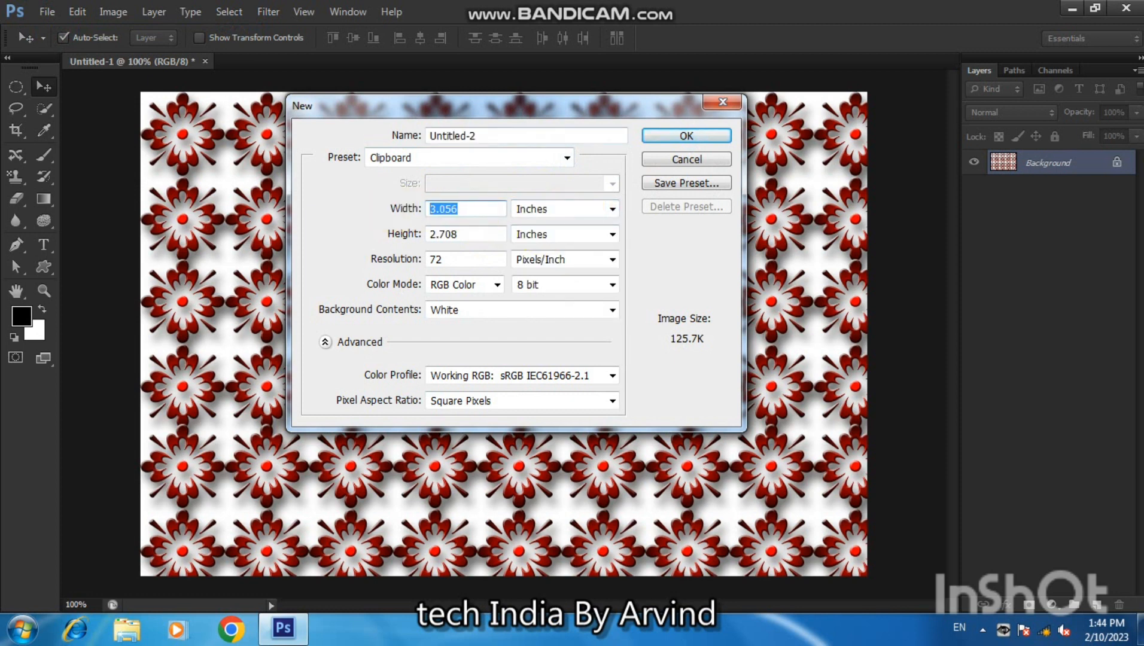
type("12")
double_click(472, 237)
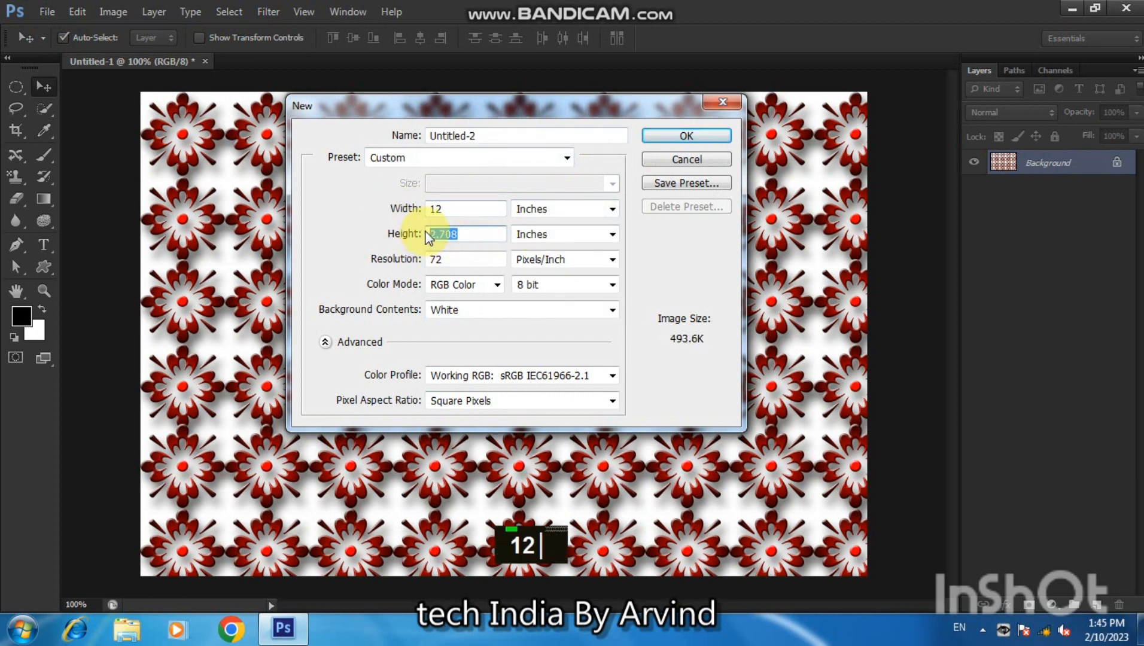
type("8")
left_click(675, 140)
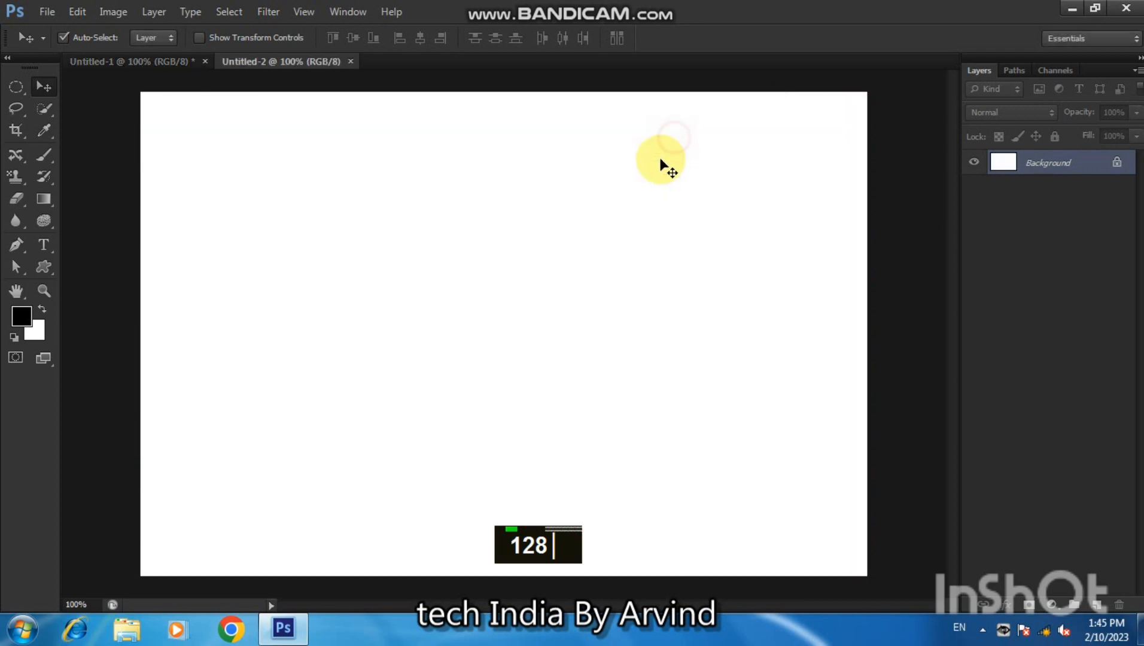
Float the blank document in its own window and add a first name in capitals as a text layer
left_click_drag(296, 62, 430, 170)
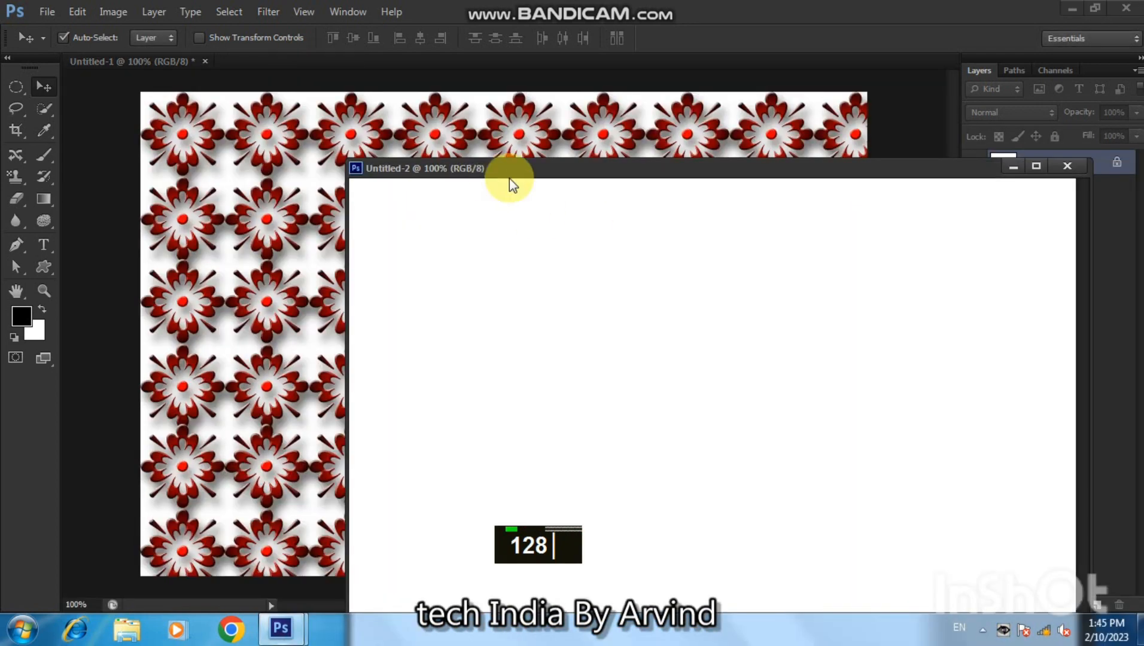
left_click_drag(500, 173, 434, 144)
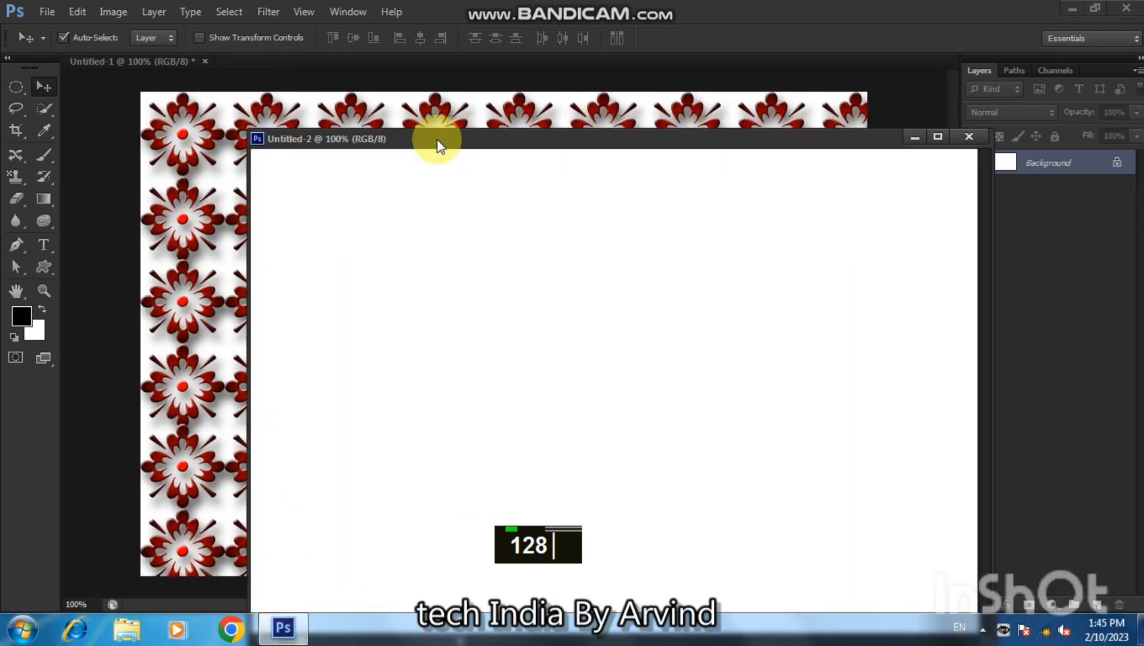
left_click(44, 245)
left_click(330, 368)
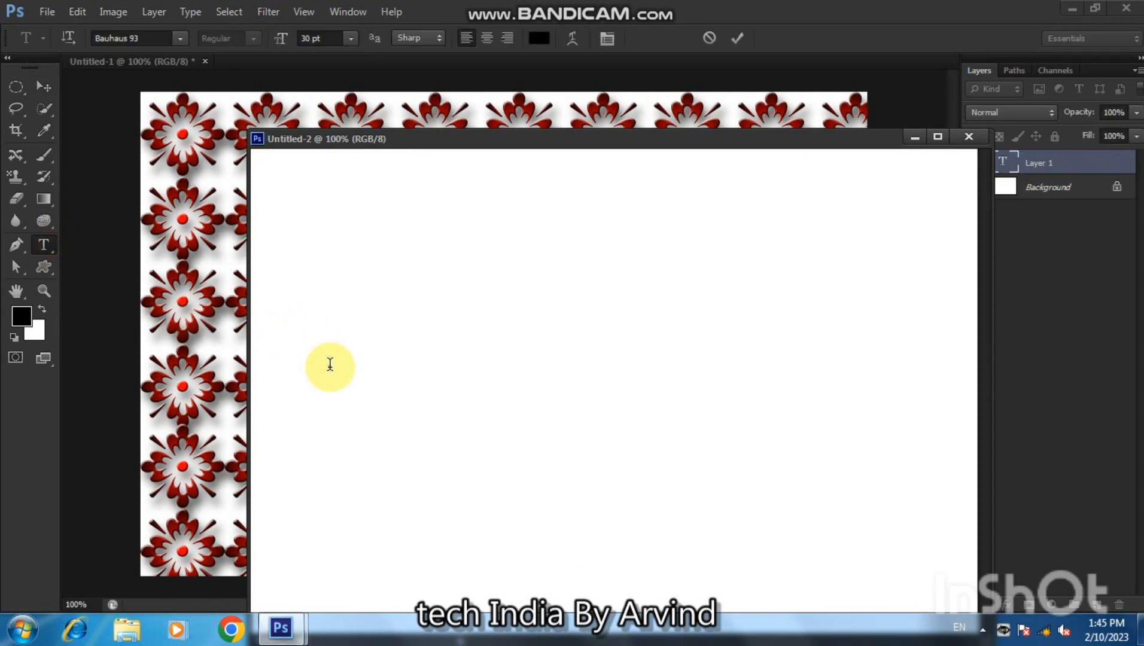
type("ARV")
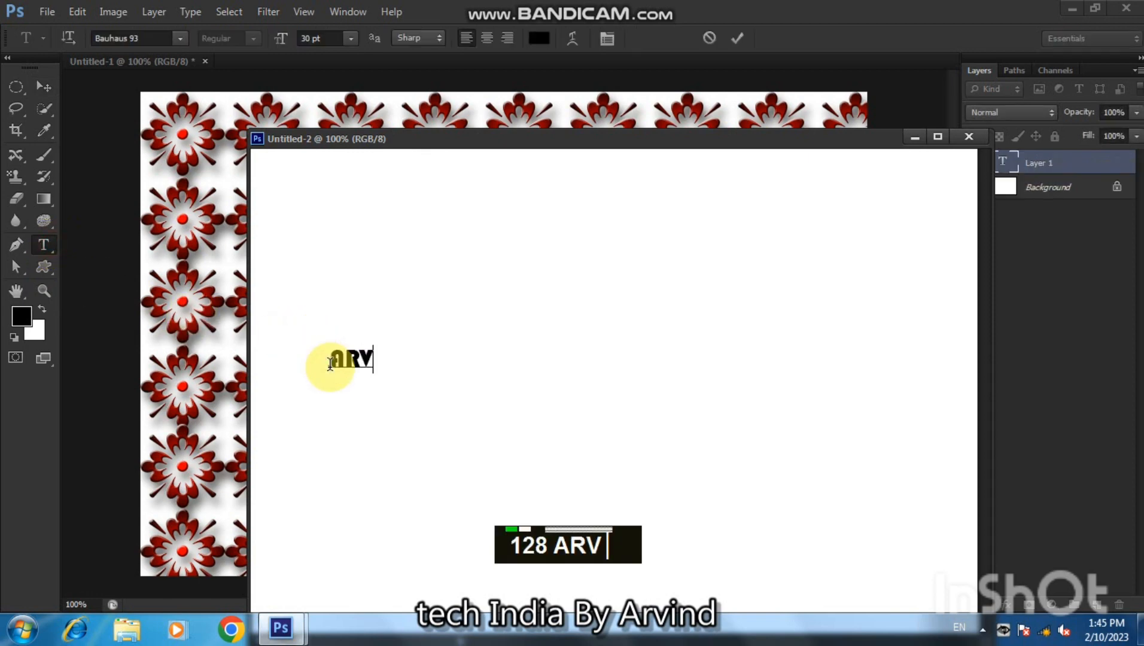
type("IND")
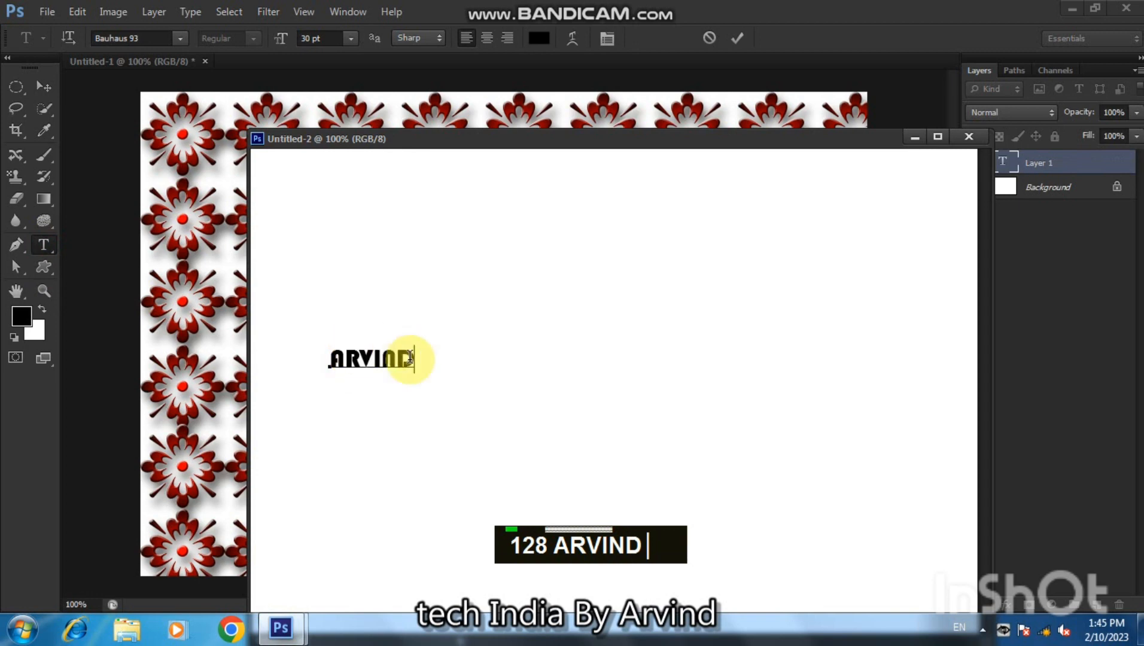
Select the whole name text and set its font to Bauhaus 93
left_click_drag(421, 362, 313, 372)
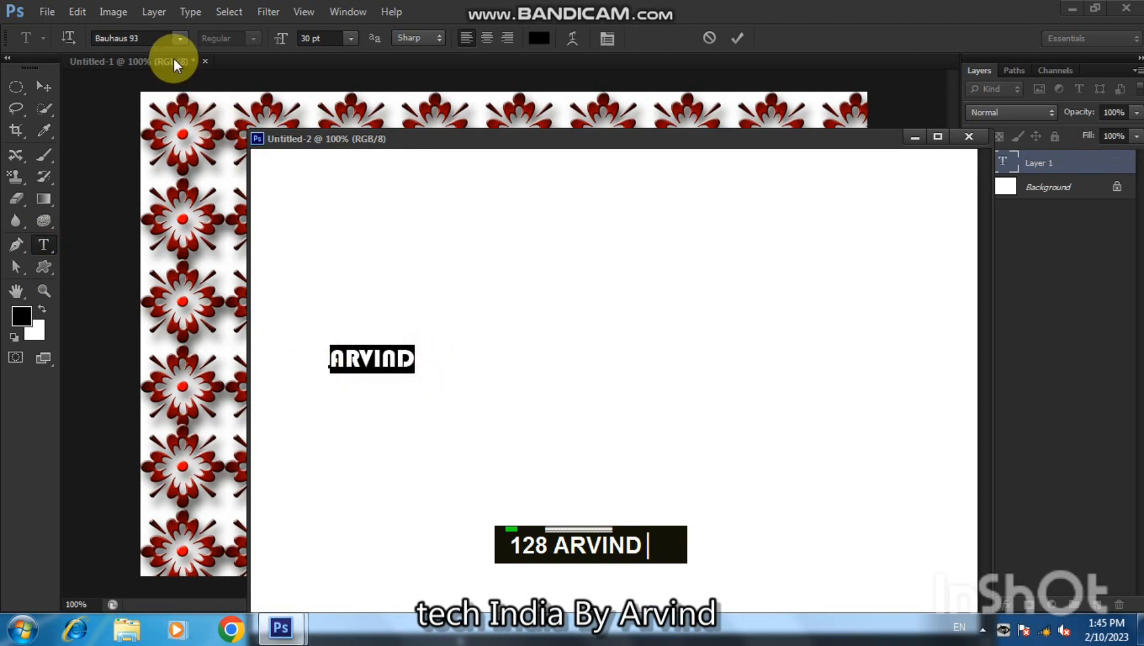
left_click(179, 38)
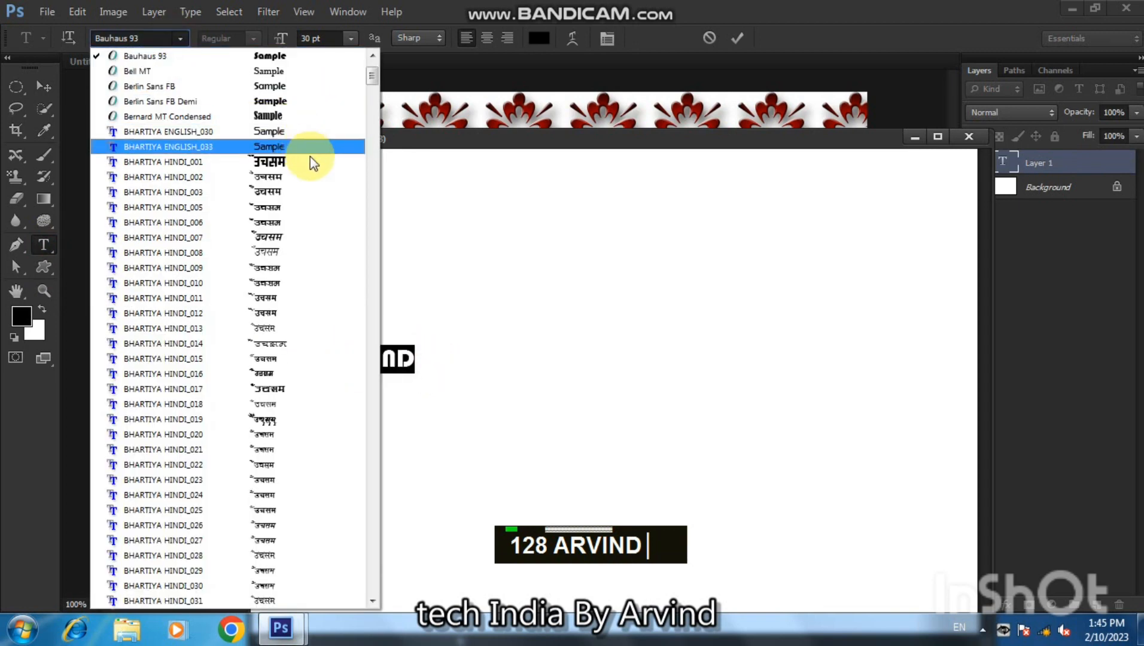
scroll(362, 78, "up", 2)
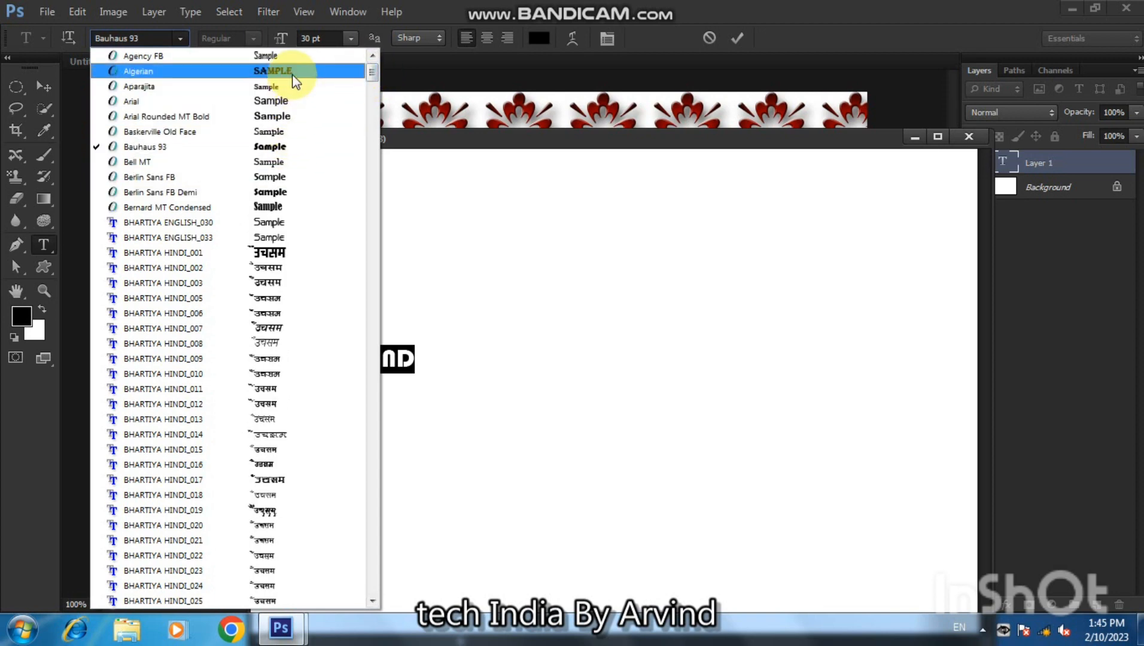
left_click(290, 147)
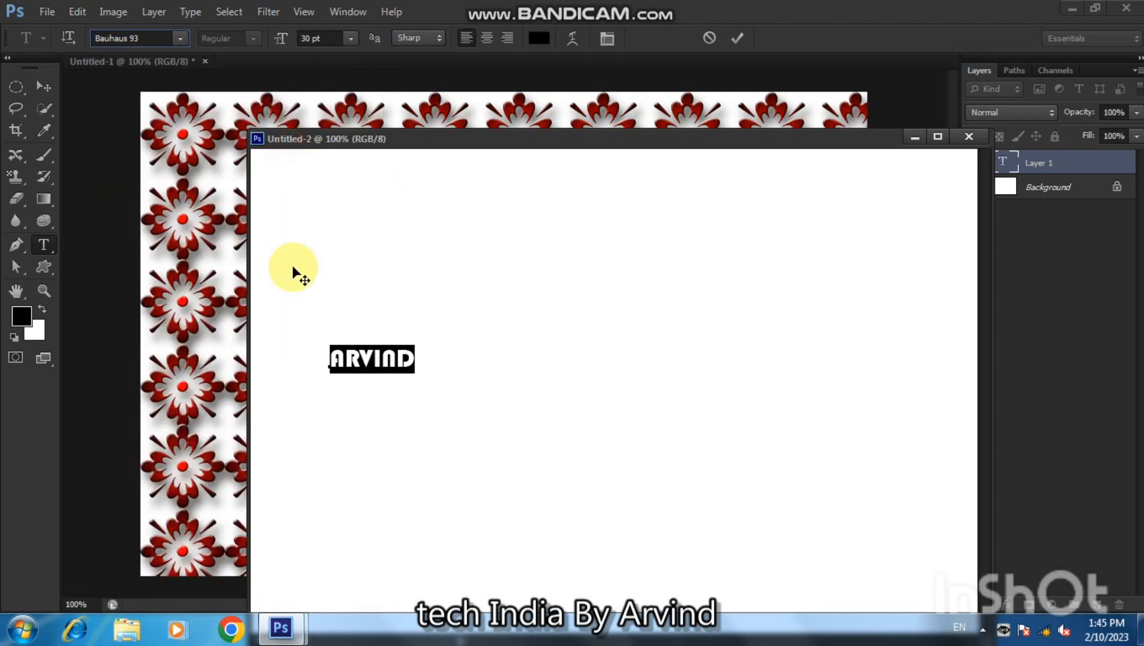
Scale the name text to about 711% wide and 714% high, and move it to the middle of the canvas
left_click(43, 86)
key("ctrl+t")
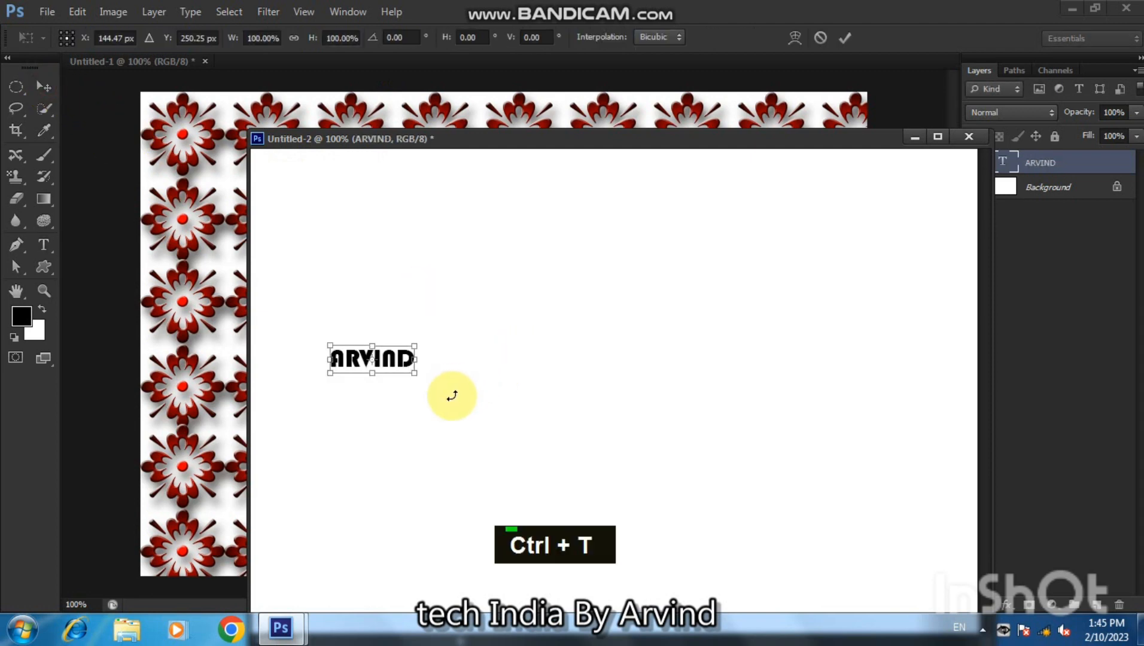
left_click_drag(414, 374, 934, 542)
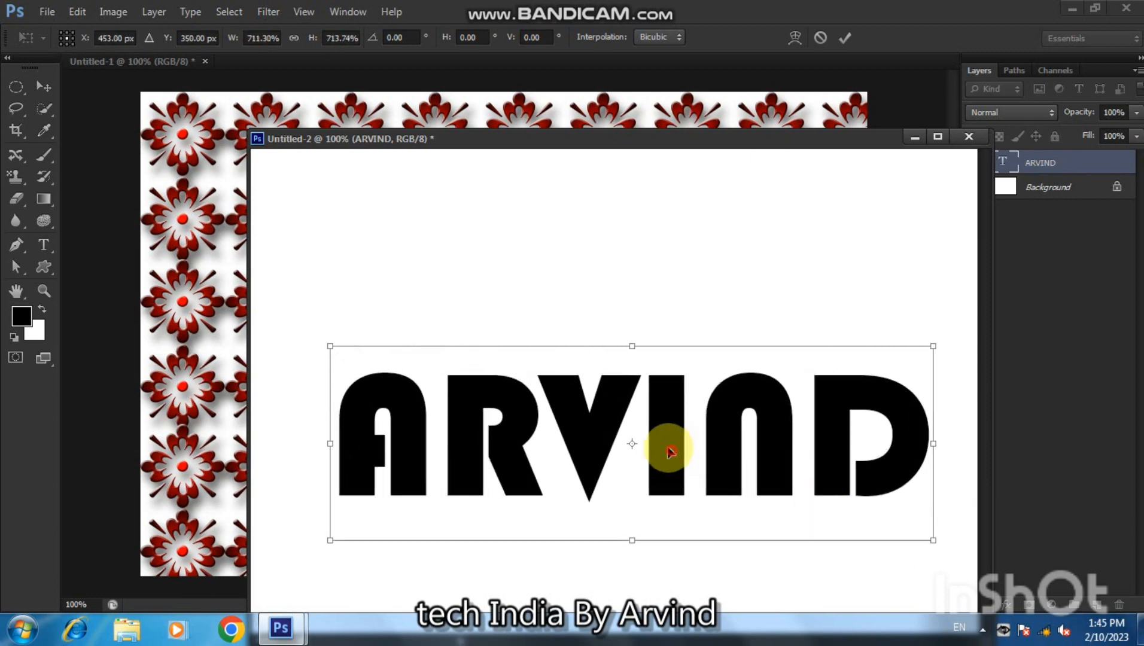
left_click_drag(670, 452, 669, 422)
key("Return")
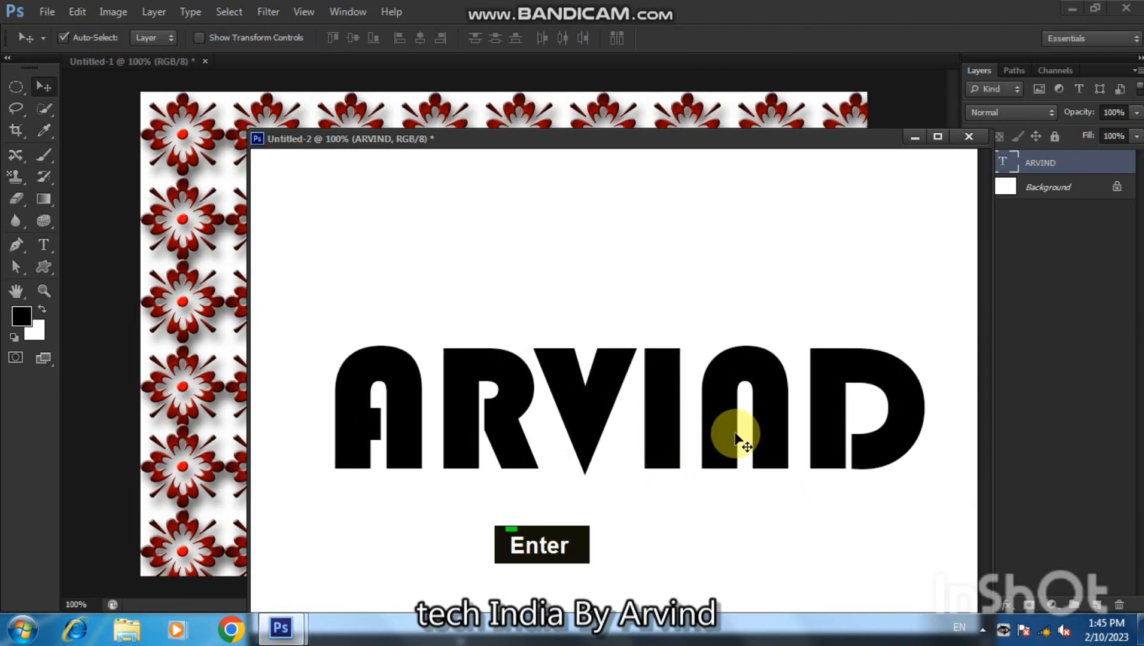
left_click_drag(707, 142, 611, 103)
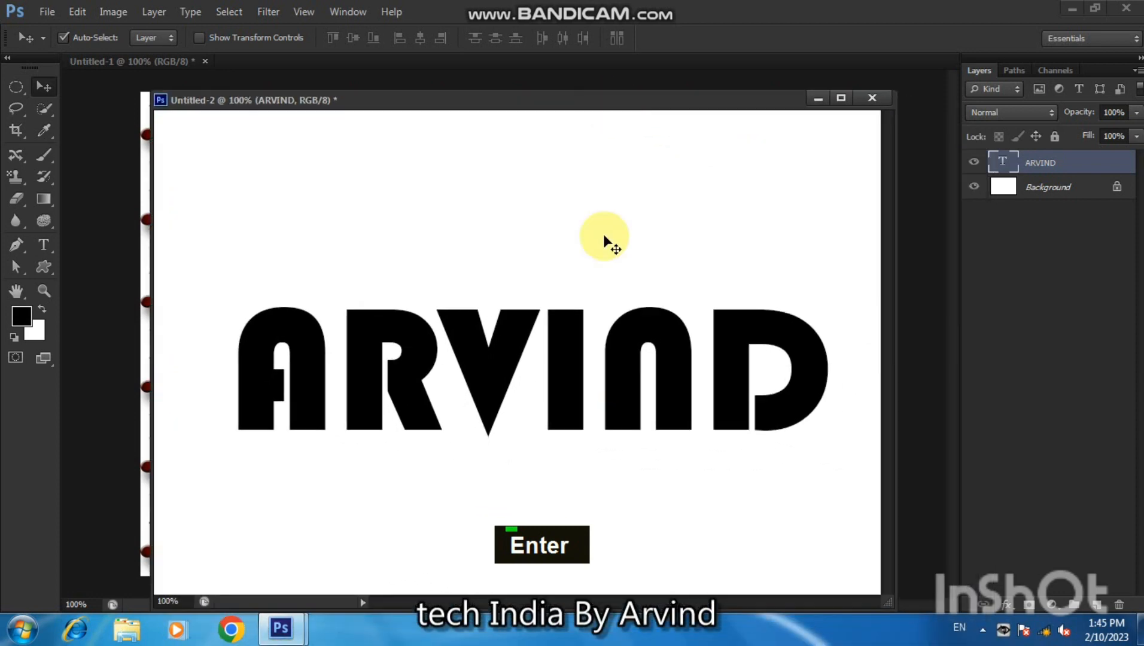
mouse_move(557, 356)
left_mouse_down()
mouse_move(547, 331)
mouse_move(559, 355)
left_mouse_up()
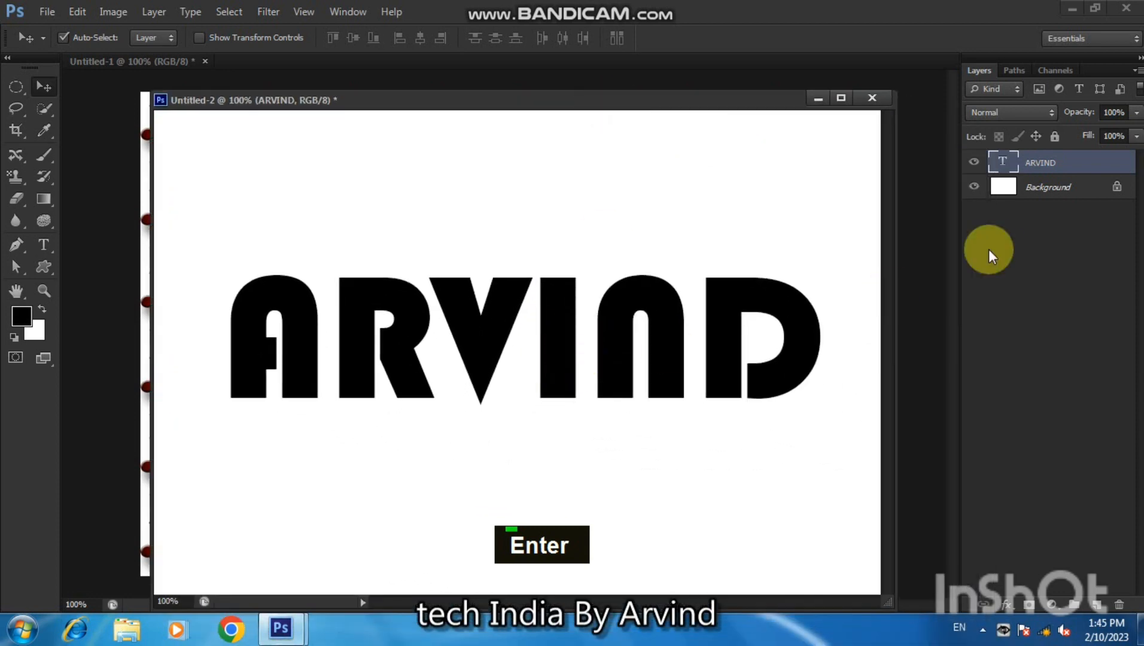
Add a Pattern Overlay layer style to the name text layer using the red flower pattern
right_click(1035, 163)
left_click(875, 97)
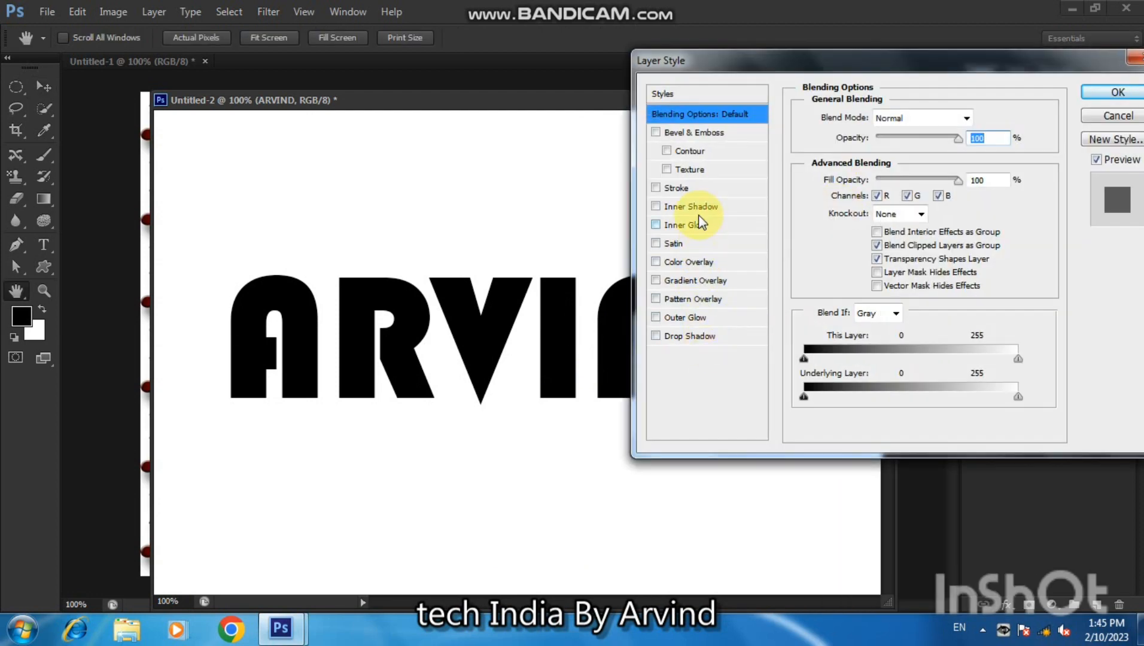
left_click(704, 303)
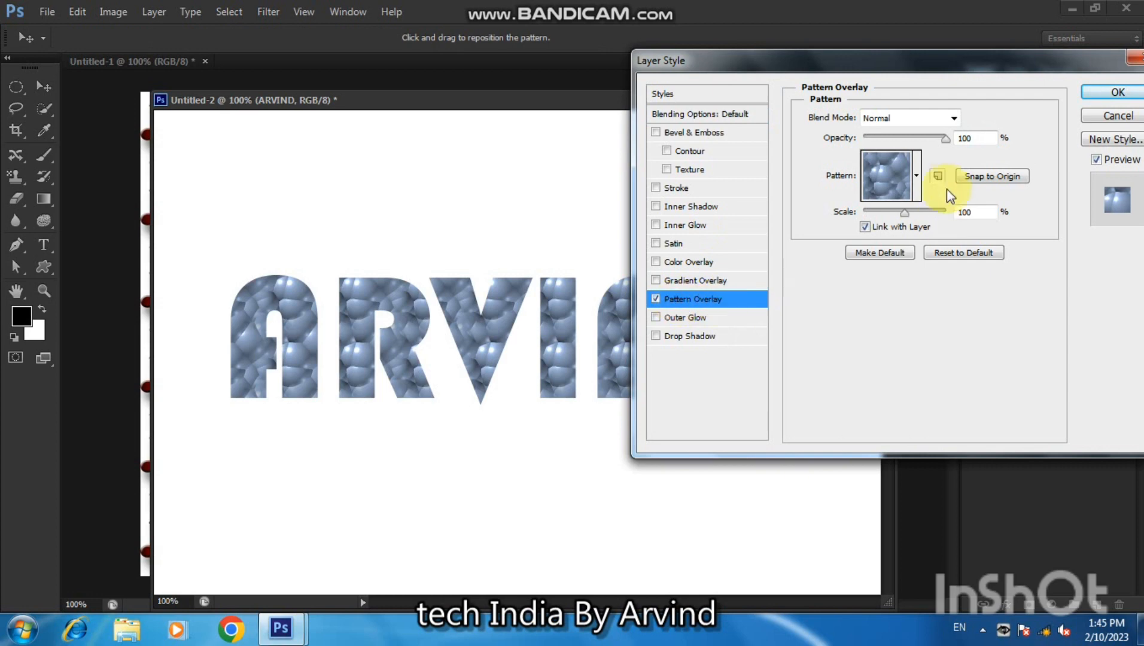
left_click(917, 180)
left_click(835, 253)
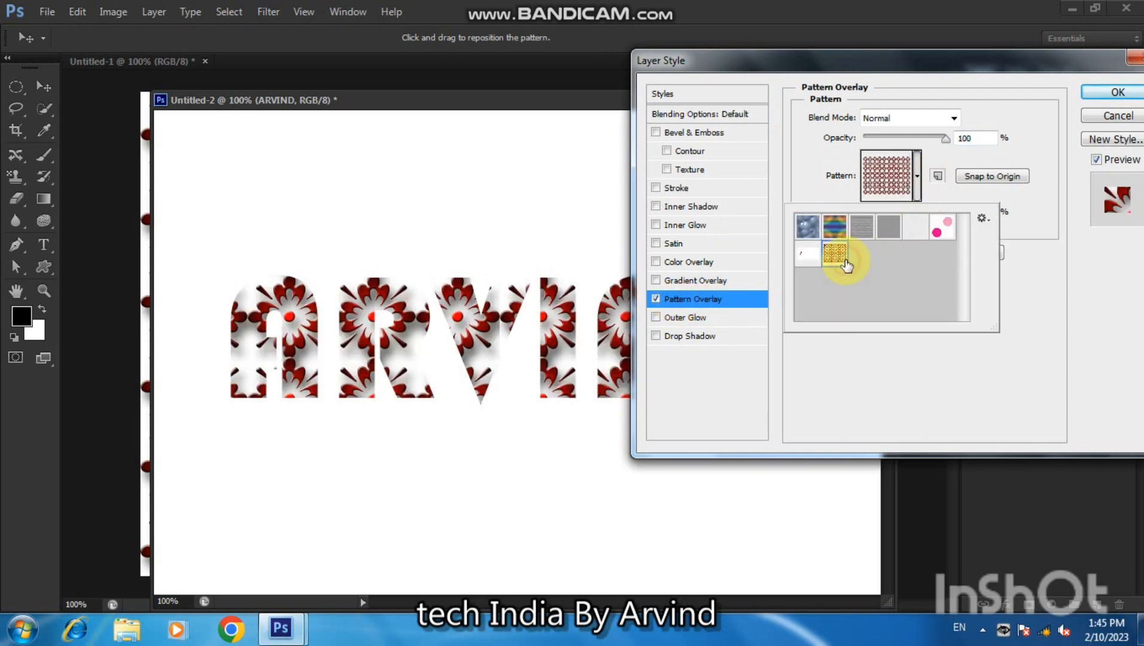
left_click(1017, 202)
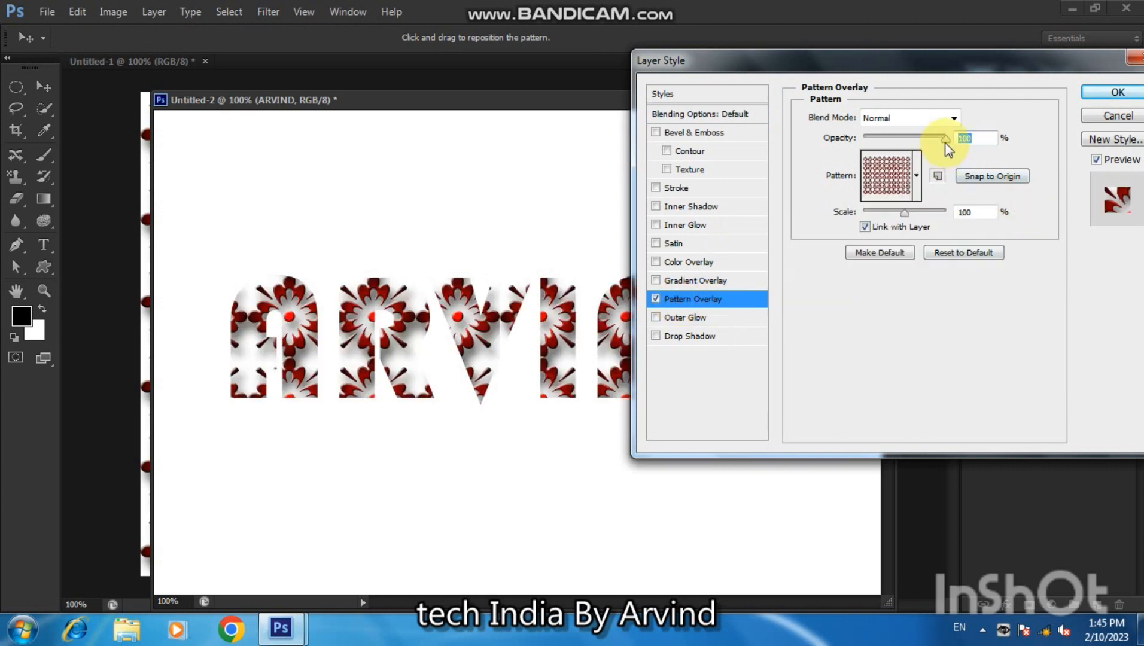
Scale the pattern overlay down to 45% and set its opacity to 100% after trying a lower opacity
left_click_drag(946, 139, 901, 163)
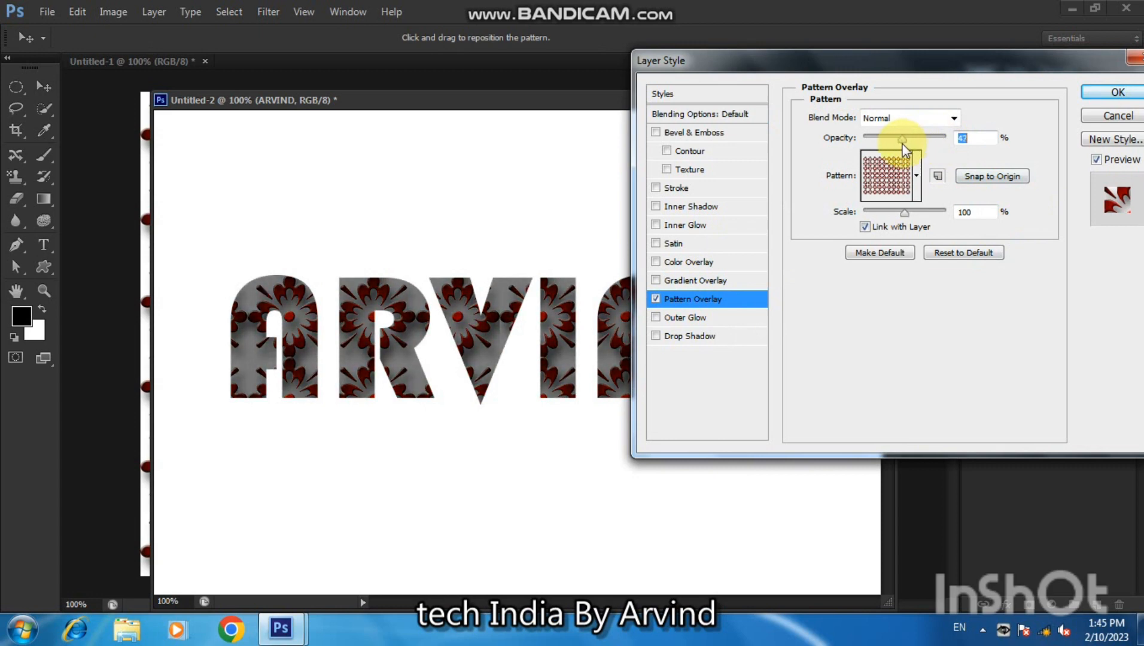
left_click_drag(905, 215, 884, 228)
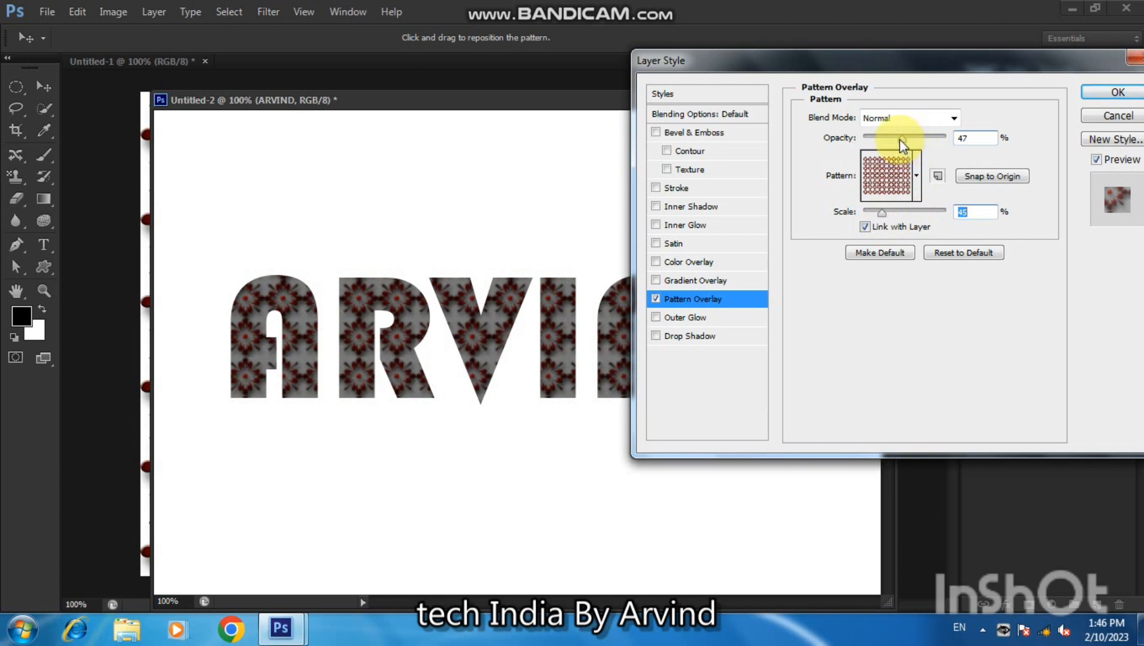
left_click_drag(902, 139, 959, 143)
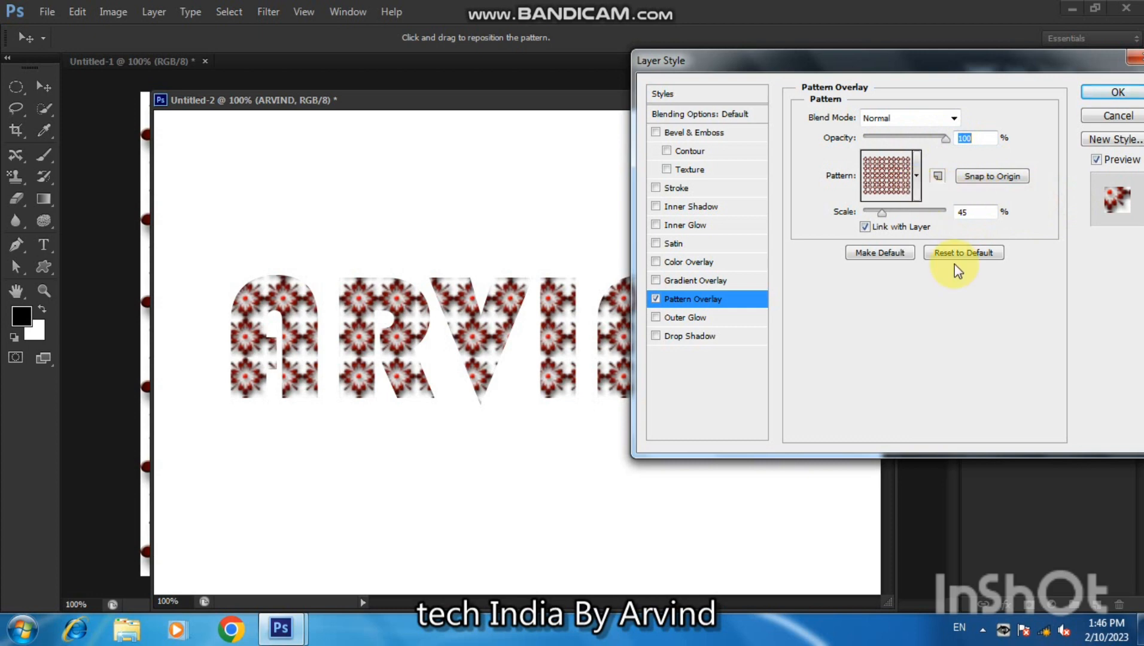
Add a Drop Shadow to the name text with Normal blend mode, 15% opacity, 10 px distance and 4 px size
left_click(709, 342)
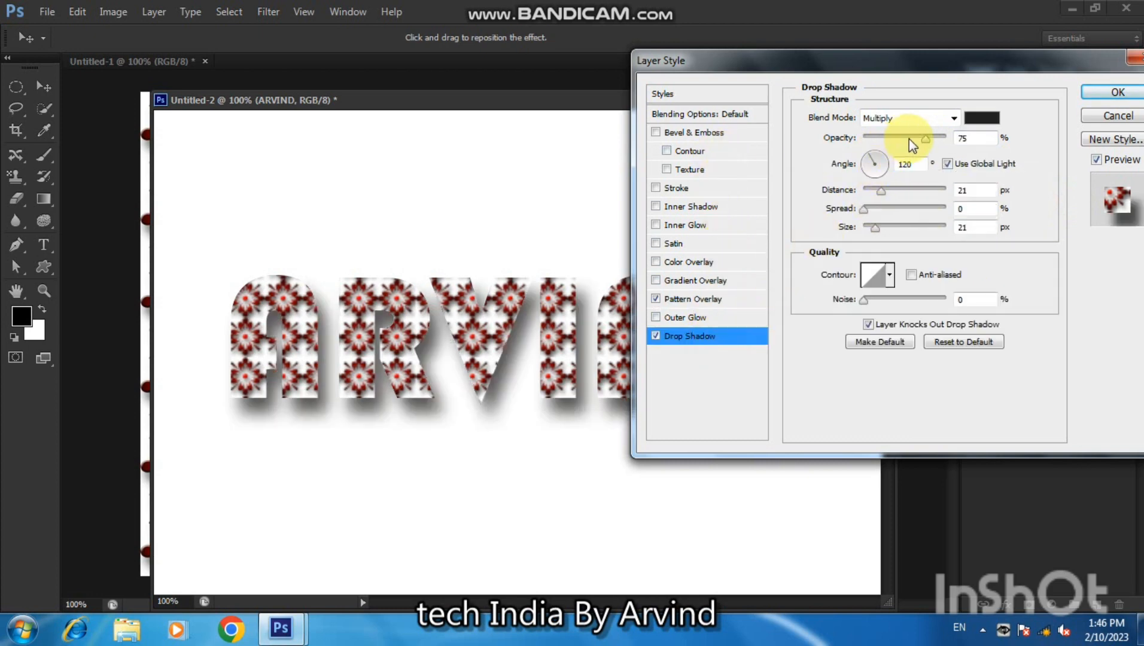
left_click_drag(909, 143, 875, 138)
left_click(953, 124)
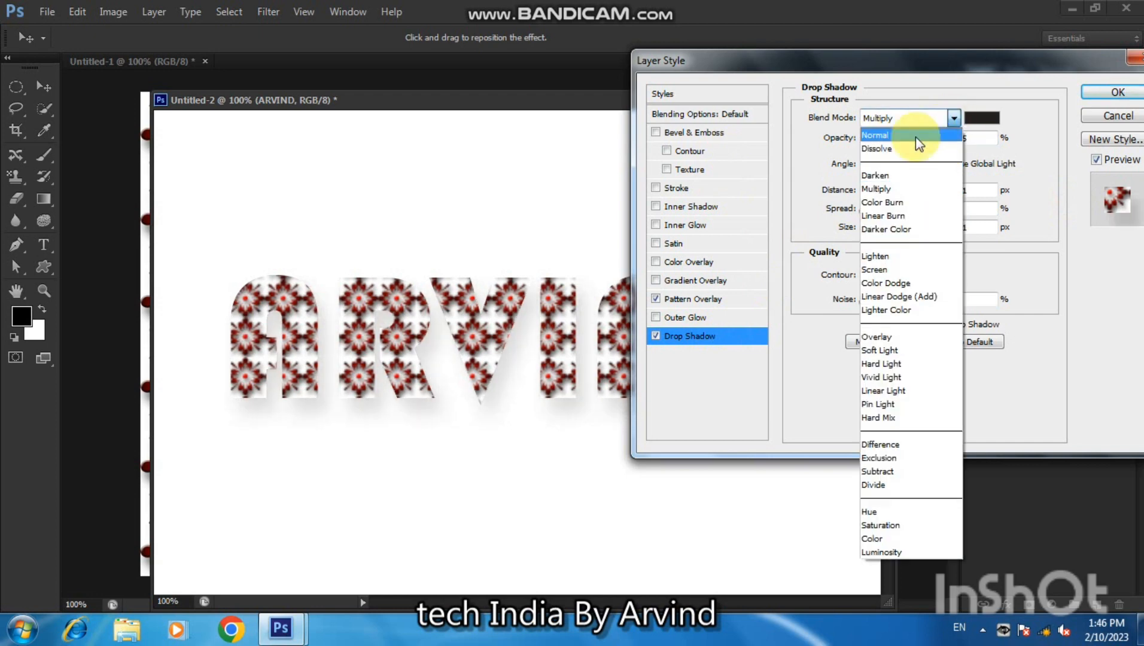
left_click(892, 130)
left_click_drag(873, 230, 873, 231)
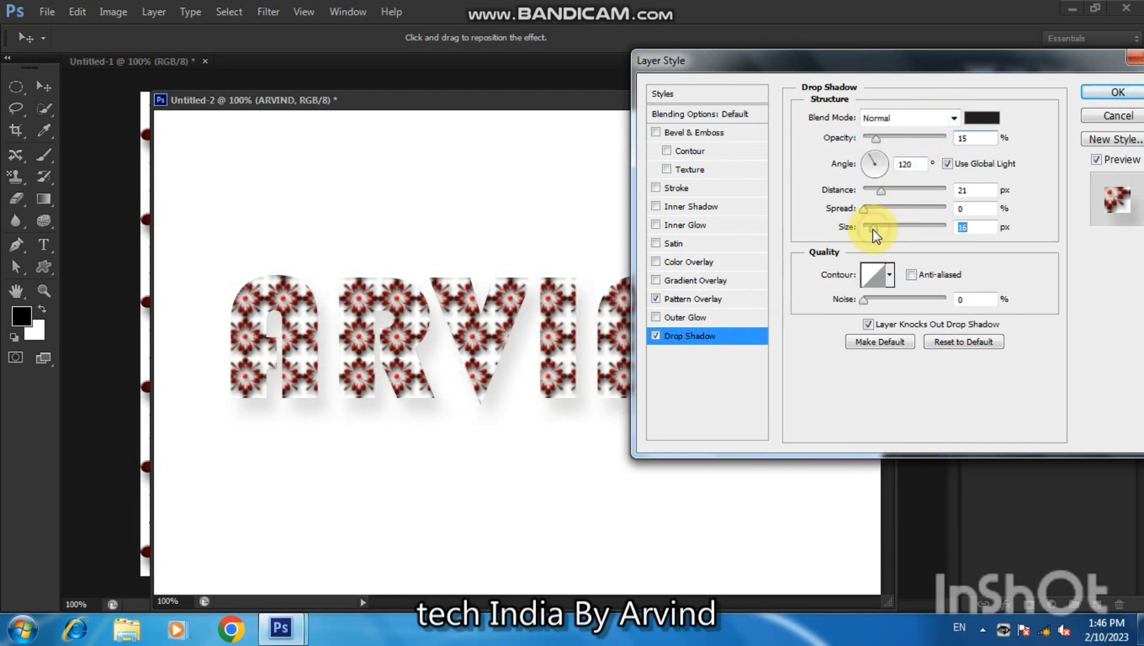
left_click_drag(881, 191, 866, 227)
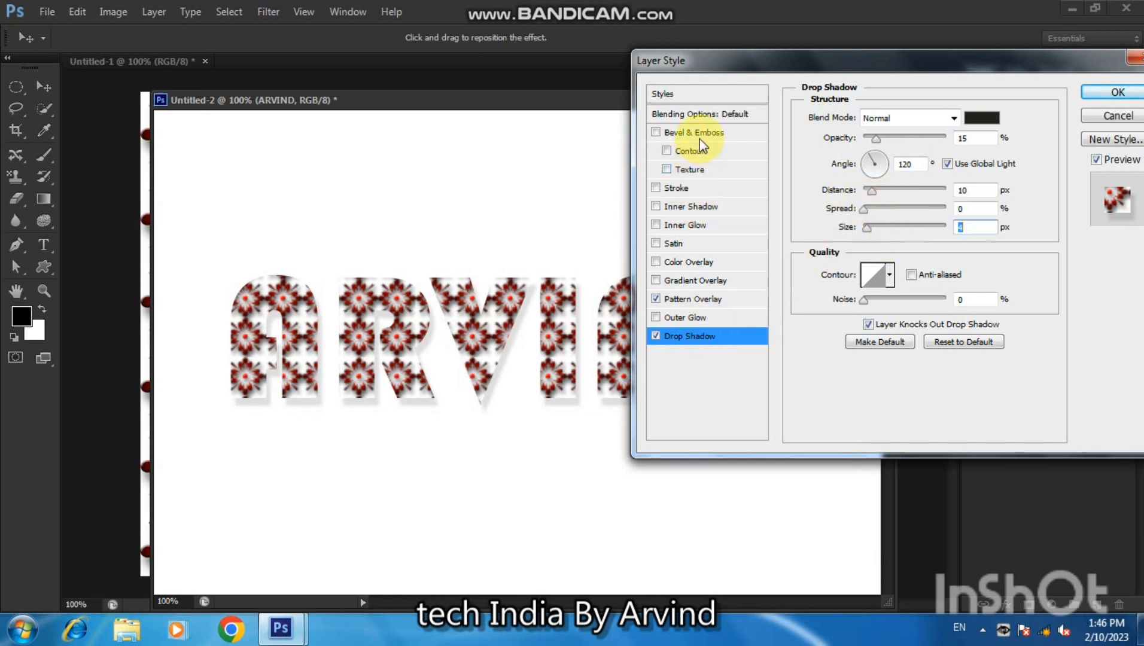
Add a Stroke style to the name text, position it Inside and reduce its size to a thin outline
left_click(689, 189)
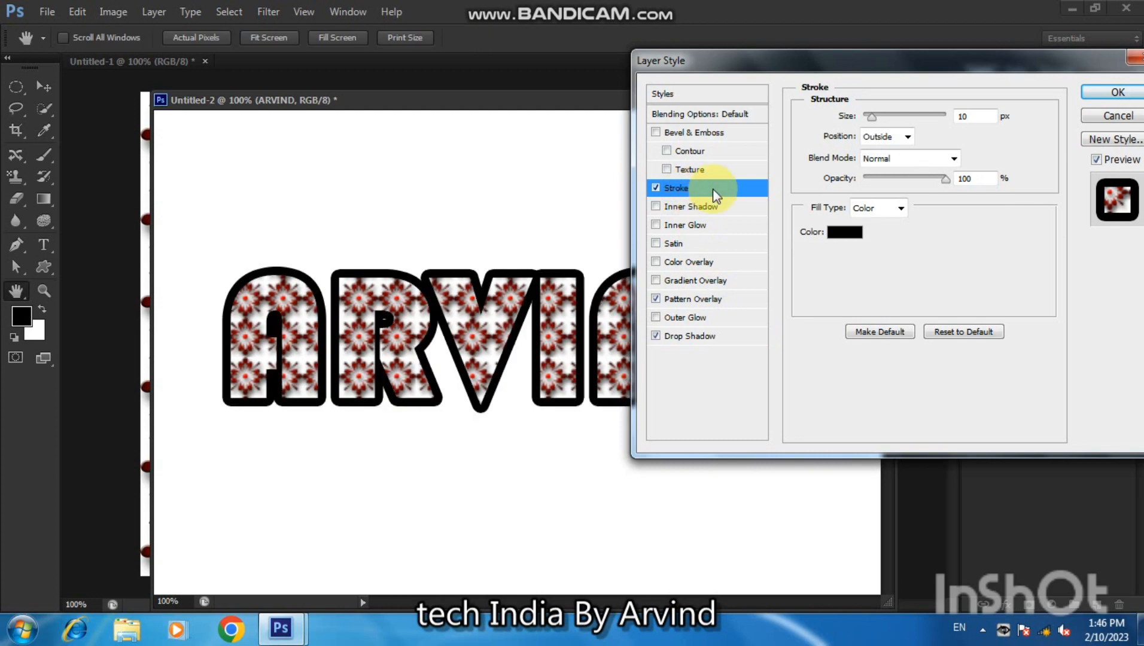
left_click(905, 138)
left_click(894, 157)
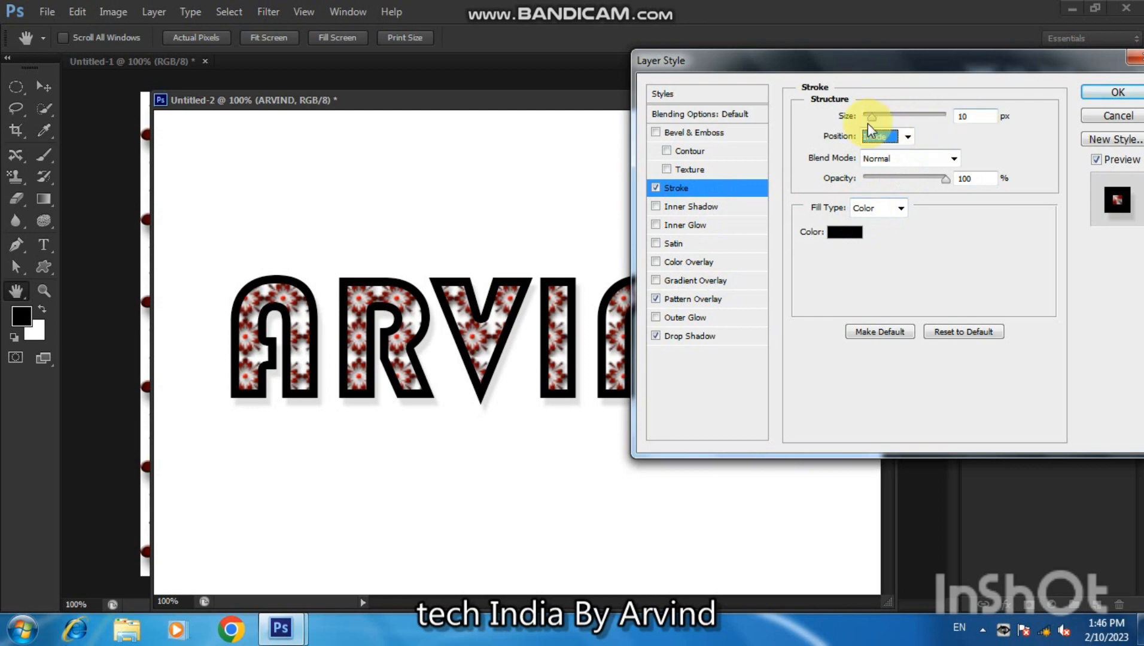
left_click_drag(869, 118, 865, 119)
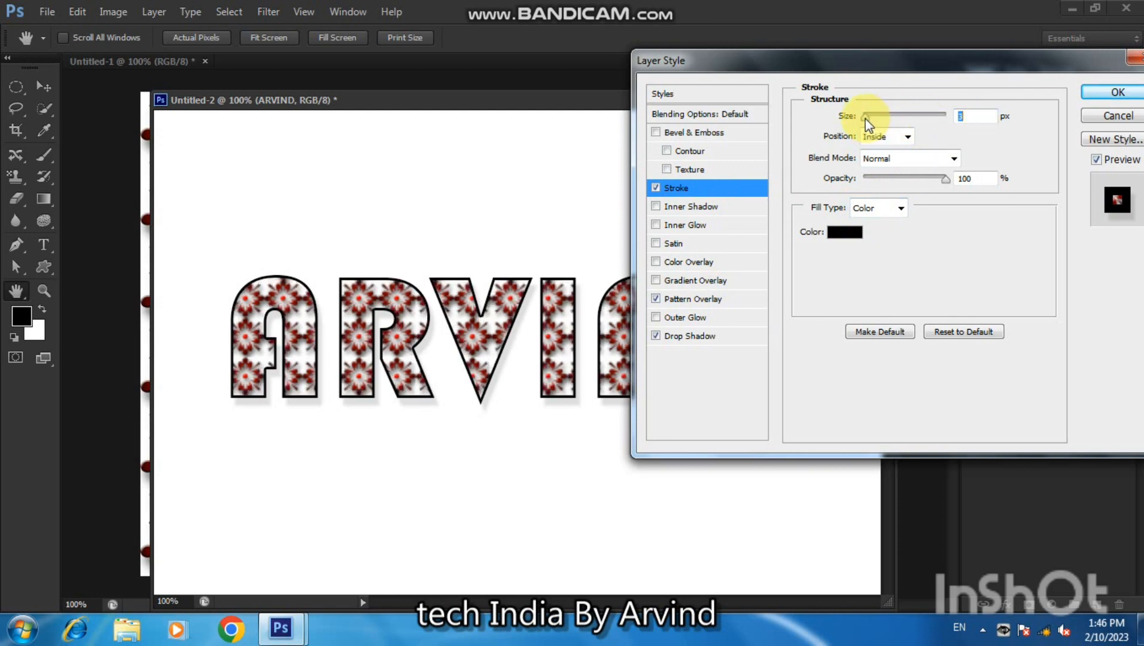
Change the stroke colour to the very dark red 1e0000
left_click(844, 231)
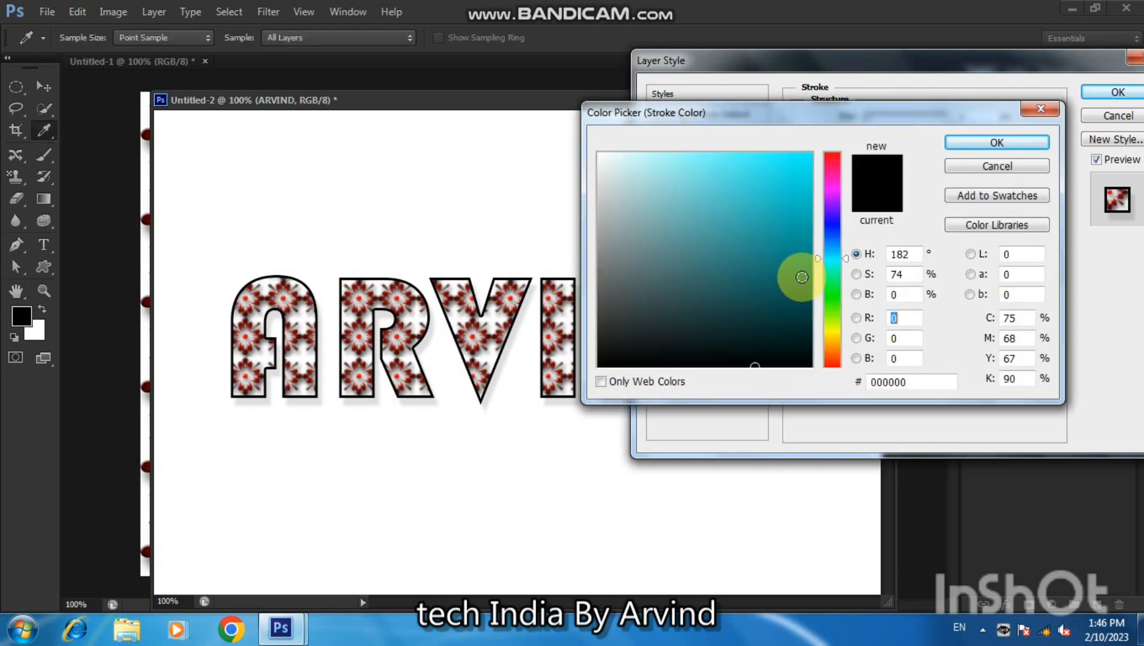
left_click_drag(797, 275, 837, 395)
left_click_drag(807, 340, 839, 389)
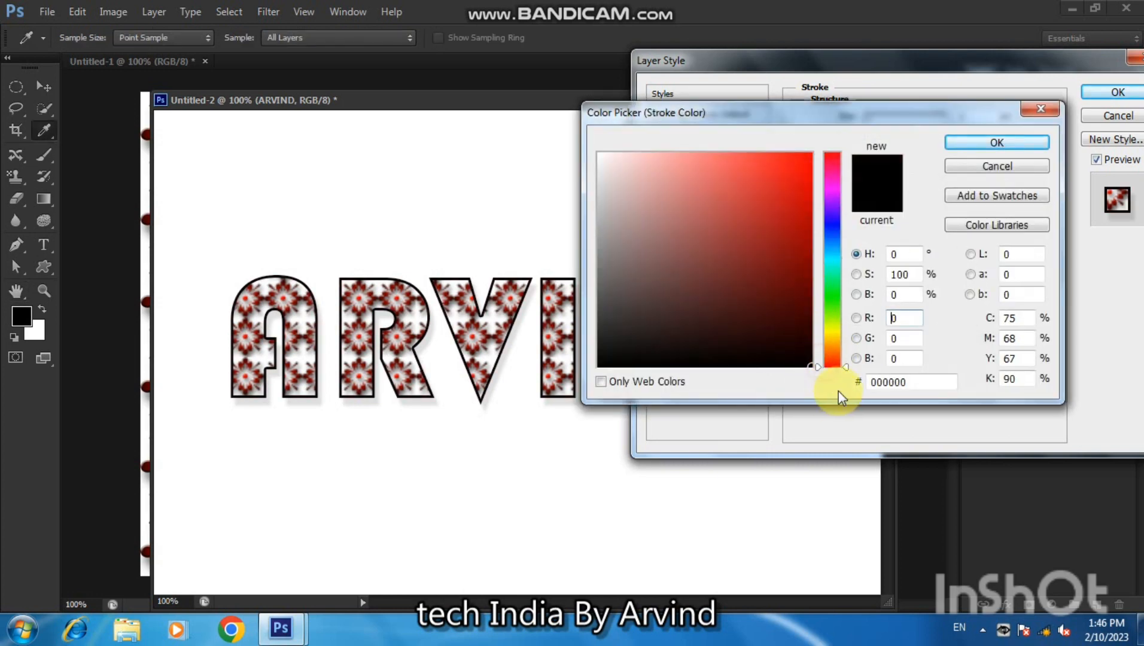
left_click_drag(796, 324, 820, 340)
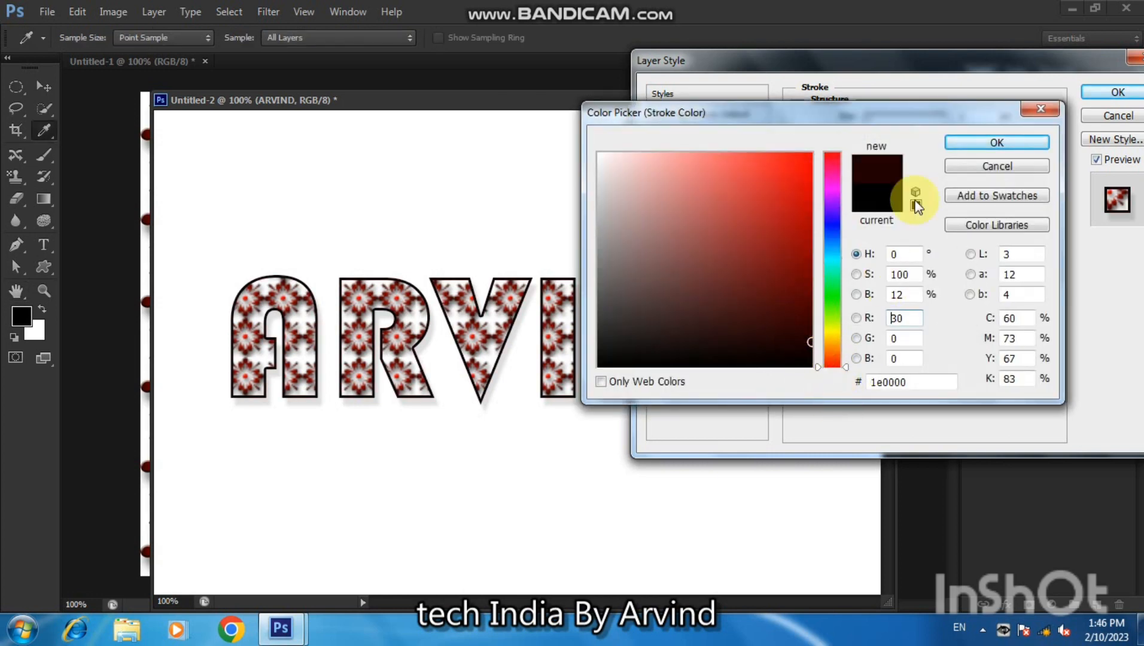
left_click(966, 144)
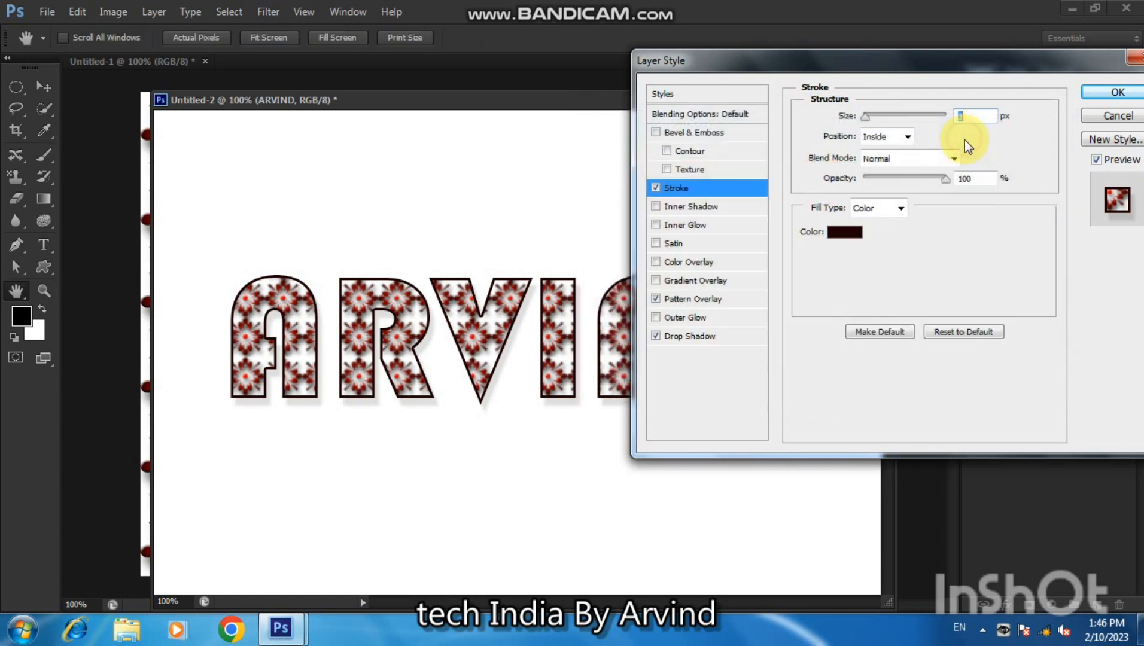
Add a Bevel & Emboss style with 123% depth, 5 px size and a dark red highlight colour
left_click(712, 134)
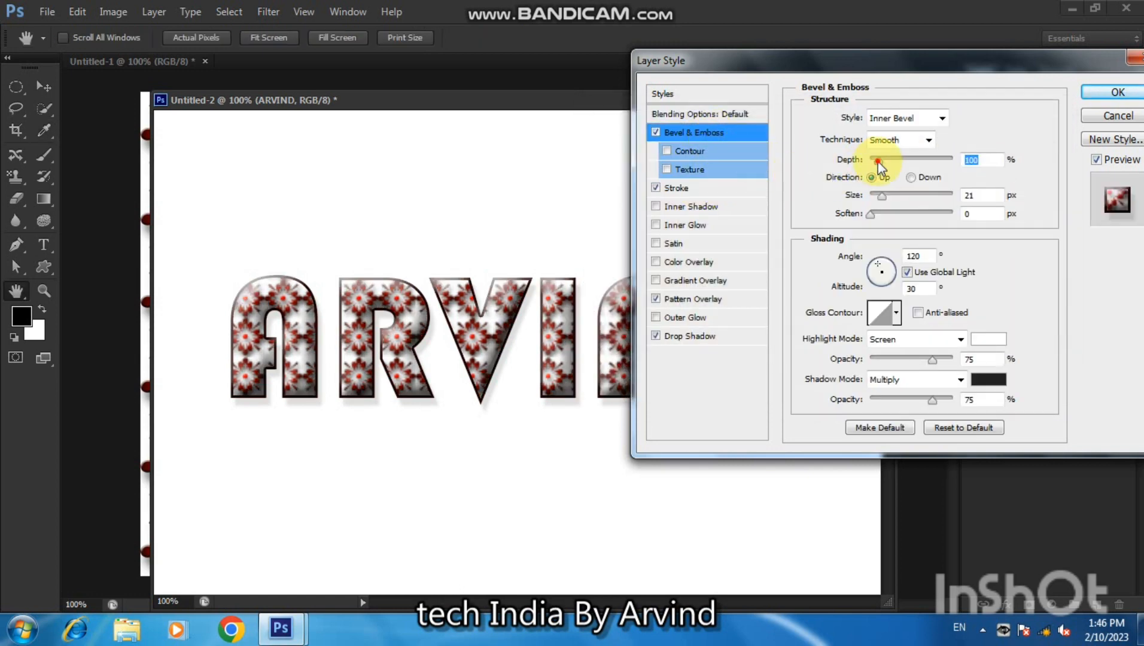
left_click_drag(878, 163, 874, 195)
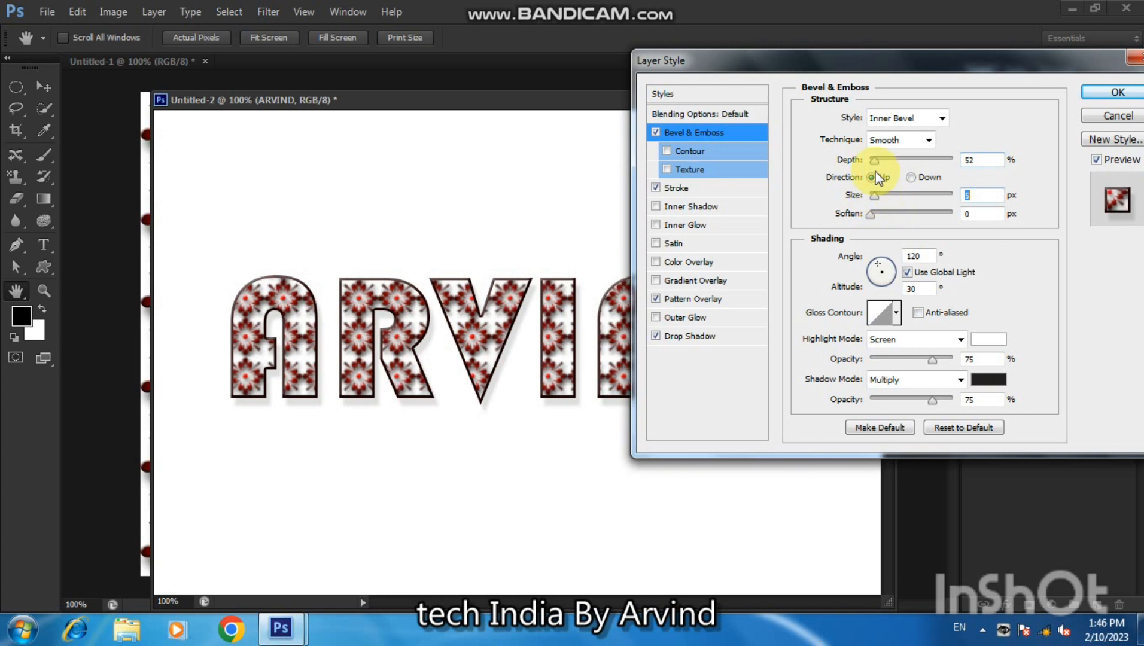
left_click(984, 340)
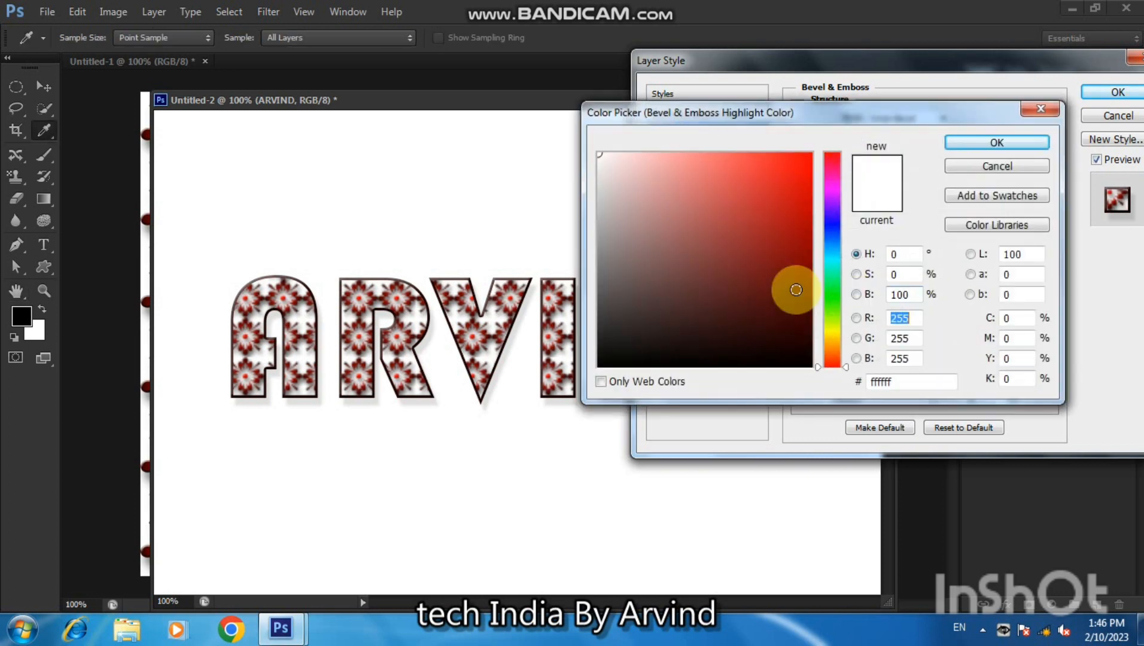
left_click(810, 322)
left_click(963, 148)
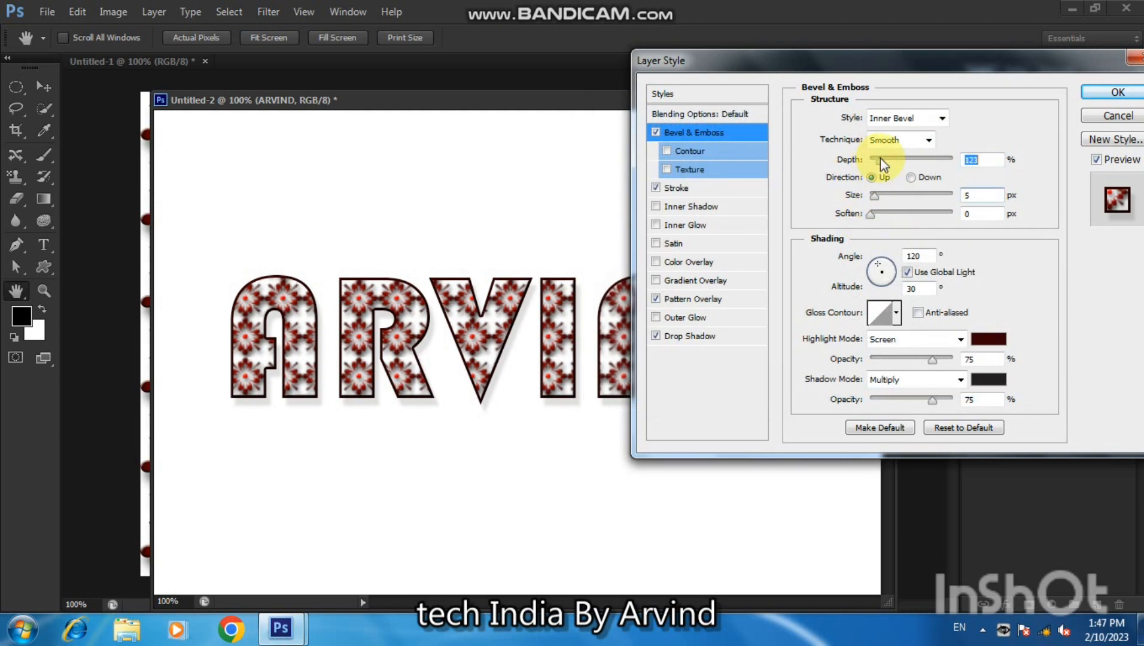
left_click(880, 158)
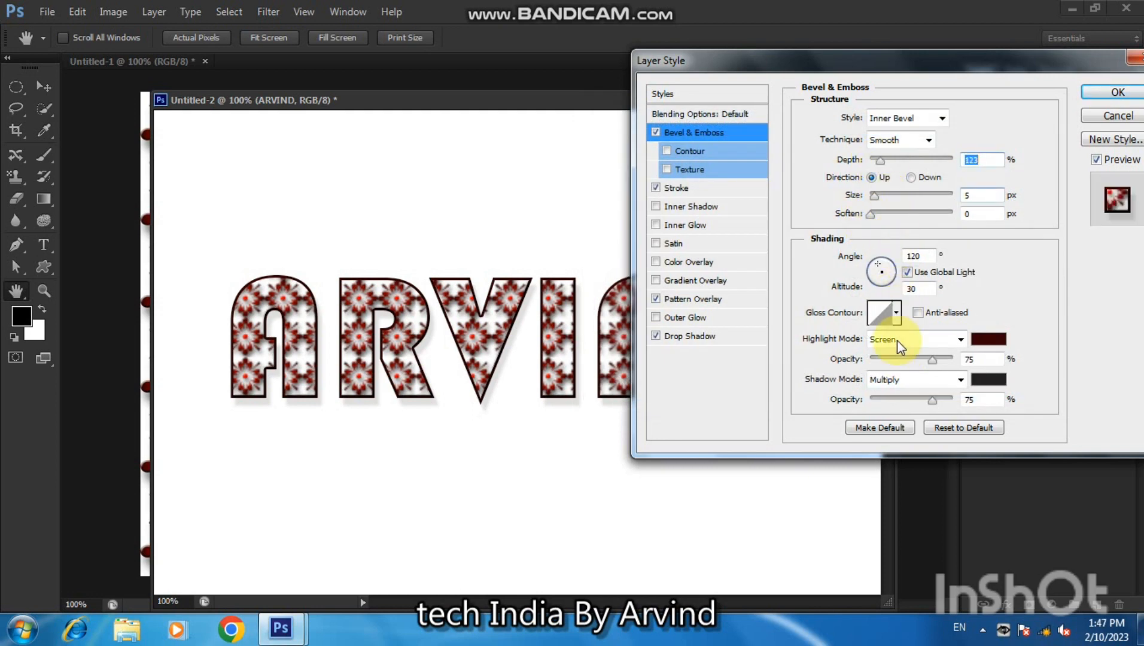
Try several gloss contour presets on the bevel and return to the linear contour
left_click(896, 319)
left_click(883, 352)
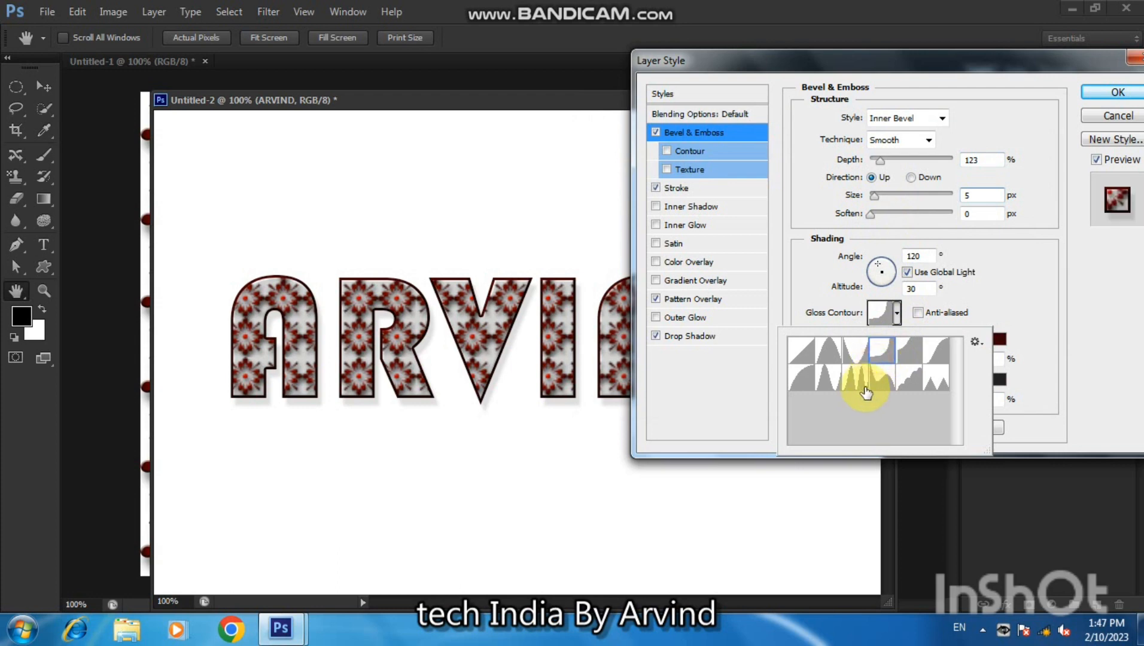
left_click(853, 391)
left_click(831, 388)
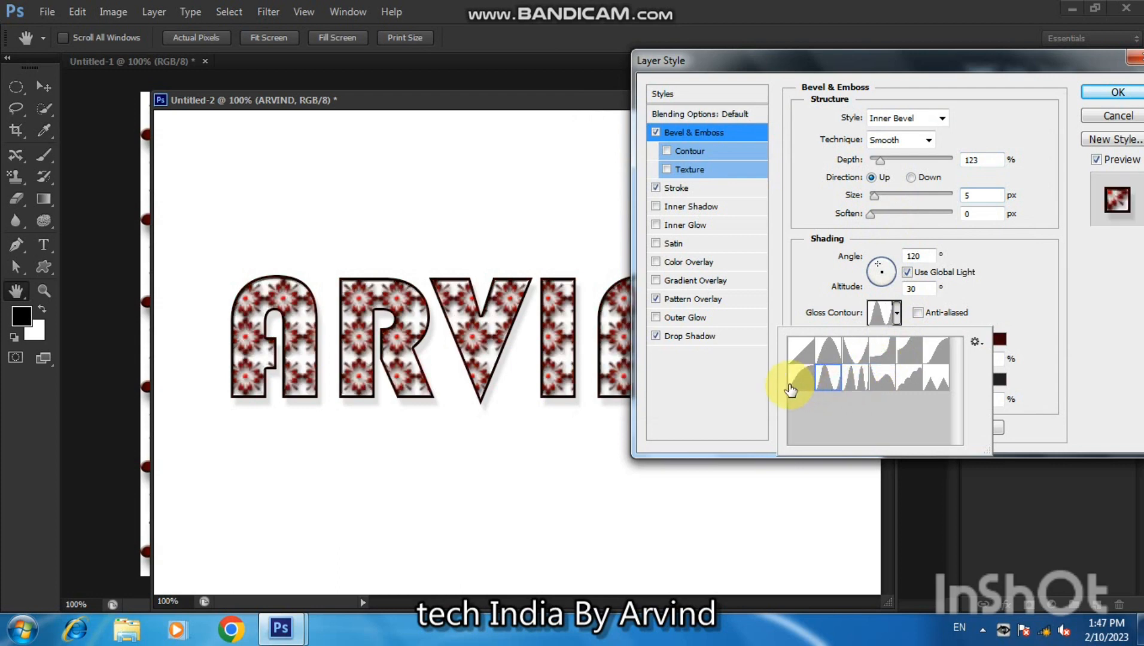
left_click(795, 385)
left_click(854, 354)
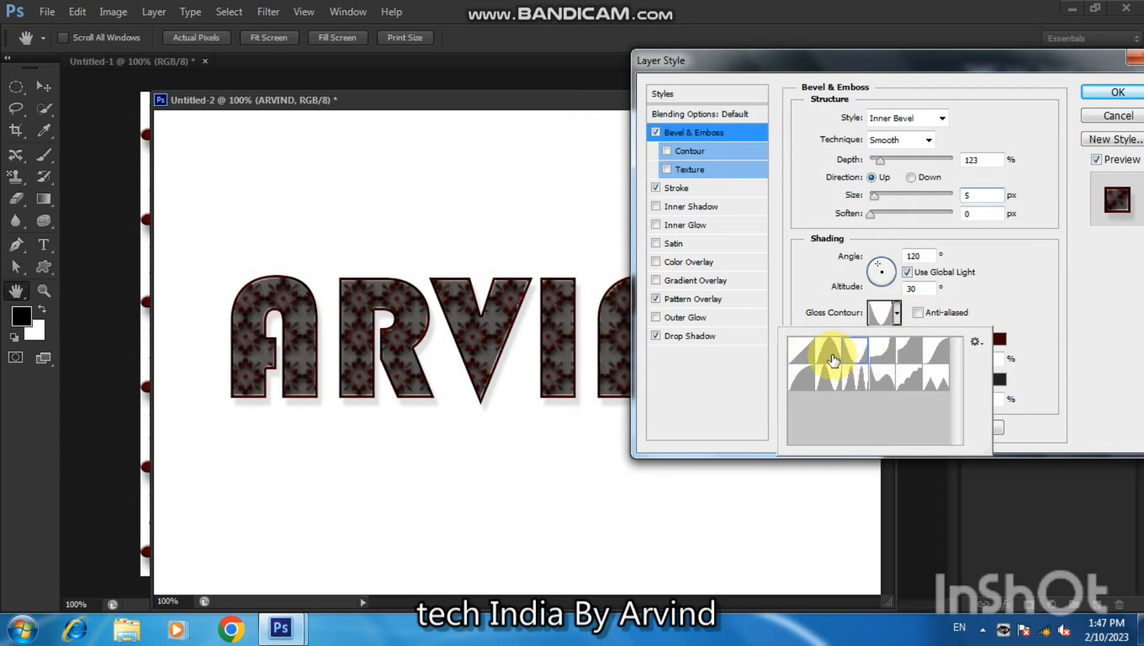
left_click(833, 359)
left_click(891, 353)
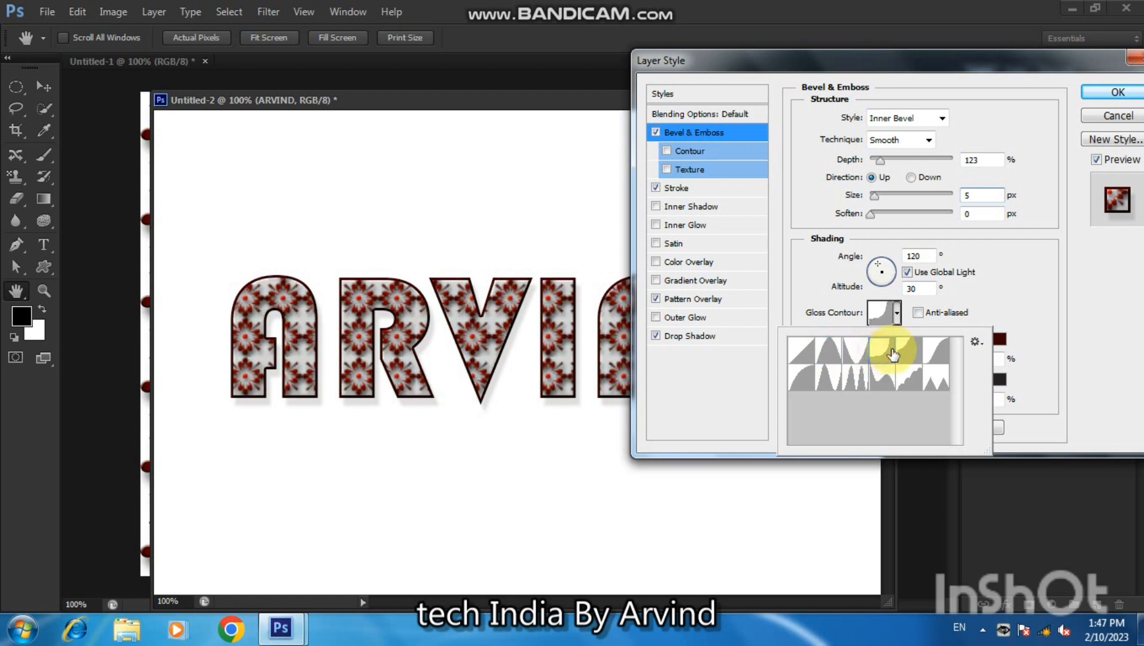
left_click(900, 355)
left_click(937, 357)
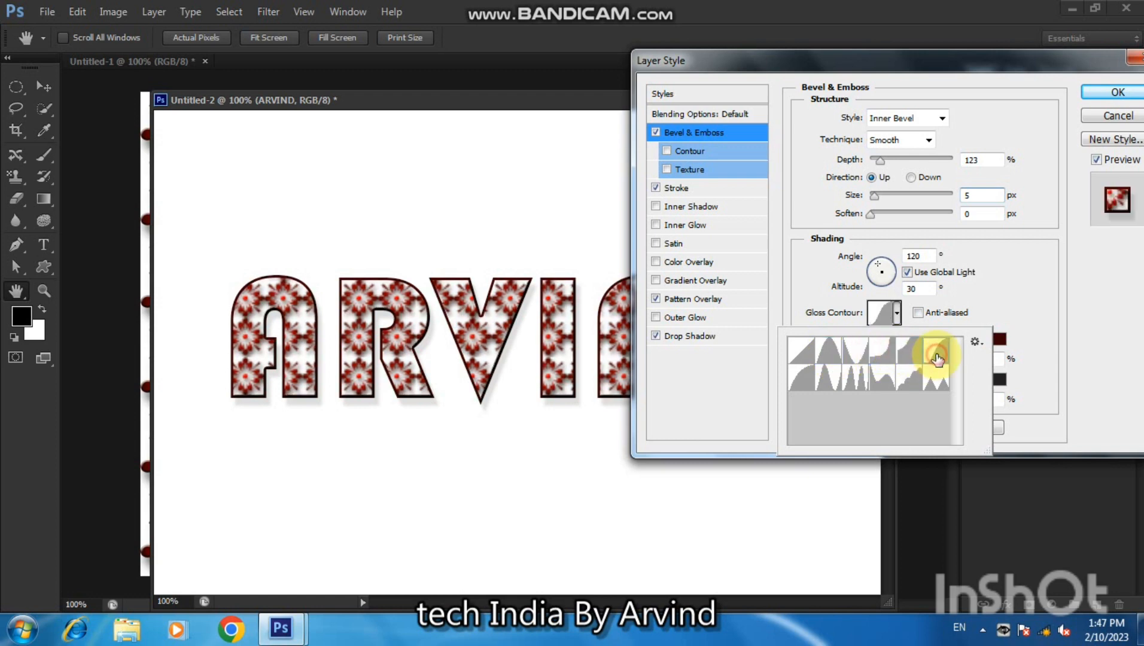
left_click(935, 375)
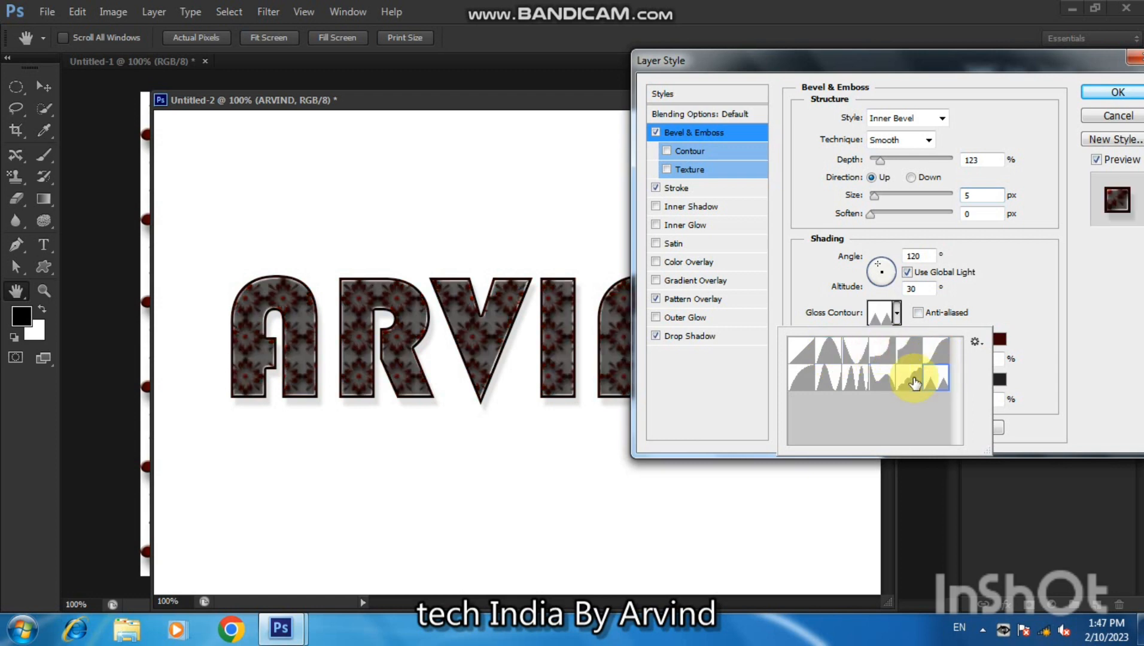
left_click(907, 380)
left_click(802, 351)
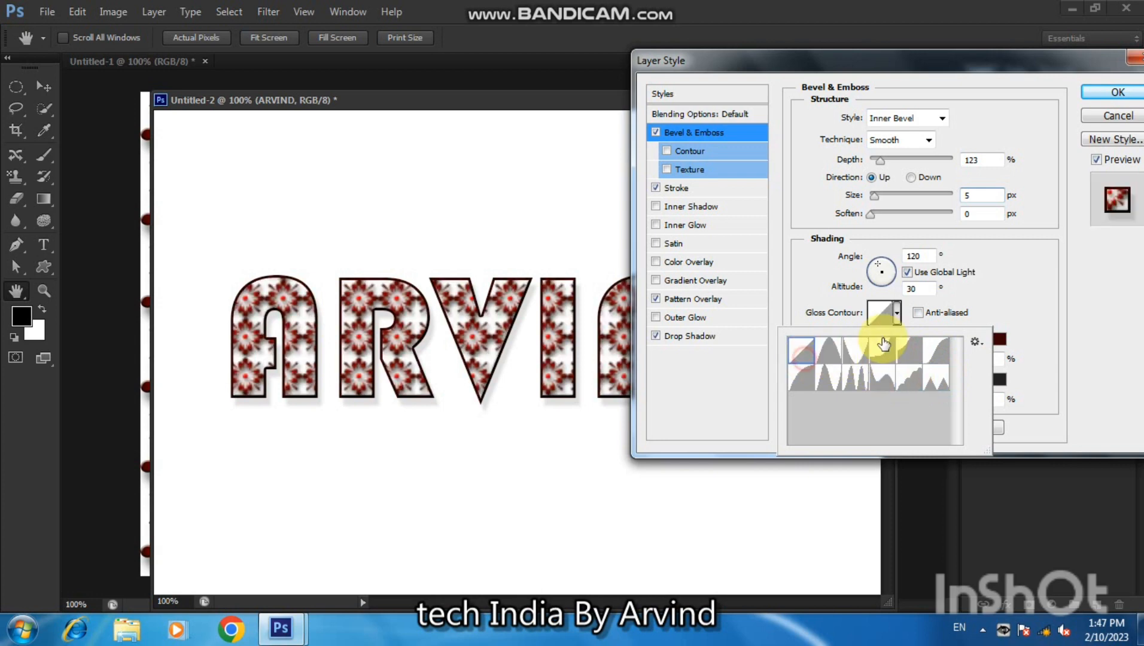
left_click(1010, 275)
Set the bevel's global light to an angle of -41° and an altitude of 32°
double_click(890, 276)
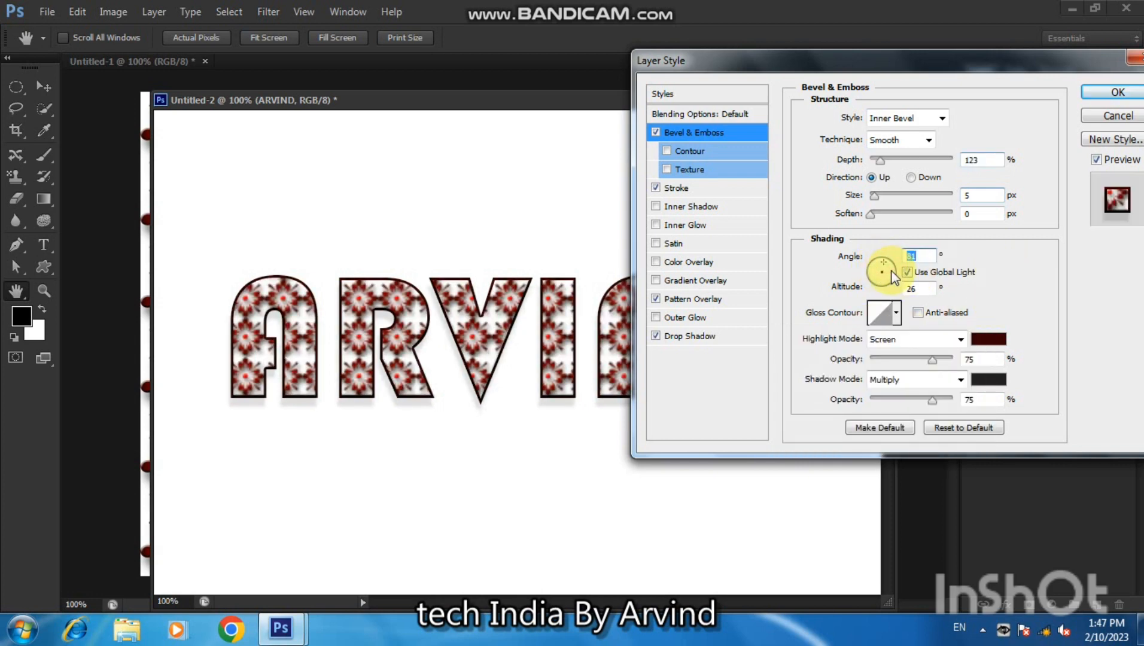
mouse_move(893, 286)
left_mouse_down()
mouse_move(874, 275)
mouse_move(889, 282)
left_mouse_up()
left_click(891, 286)
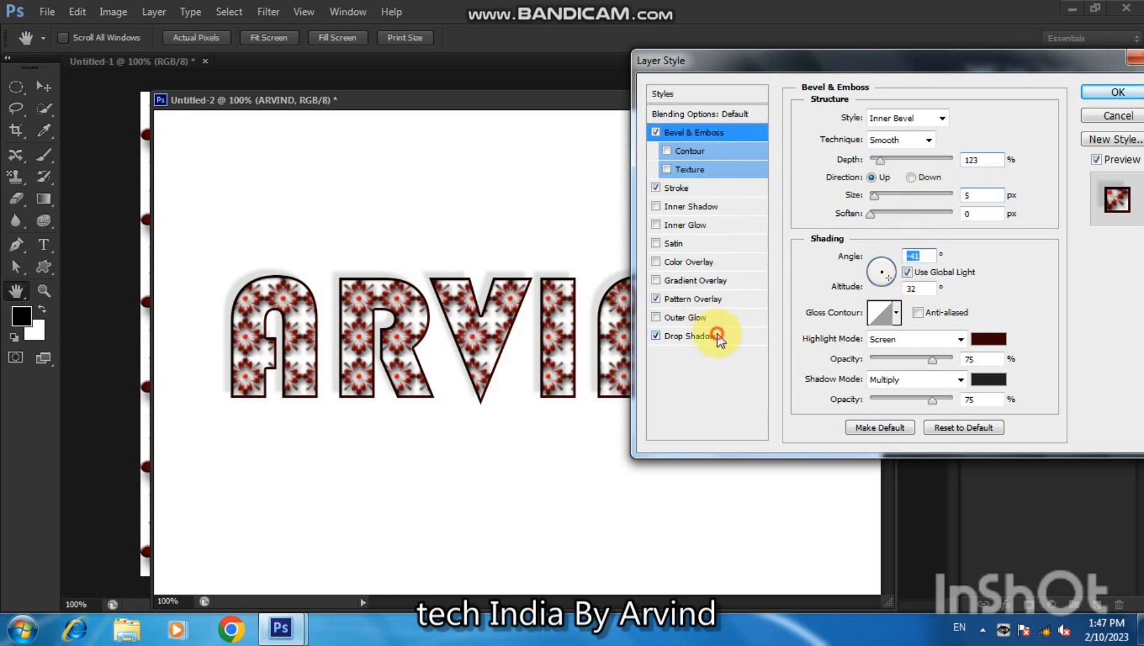
Raise the drop shadow's spread to 100%
left_click(688, 336)
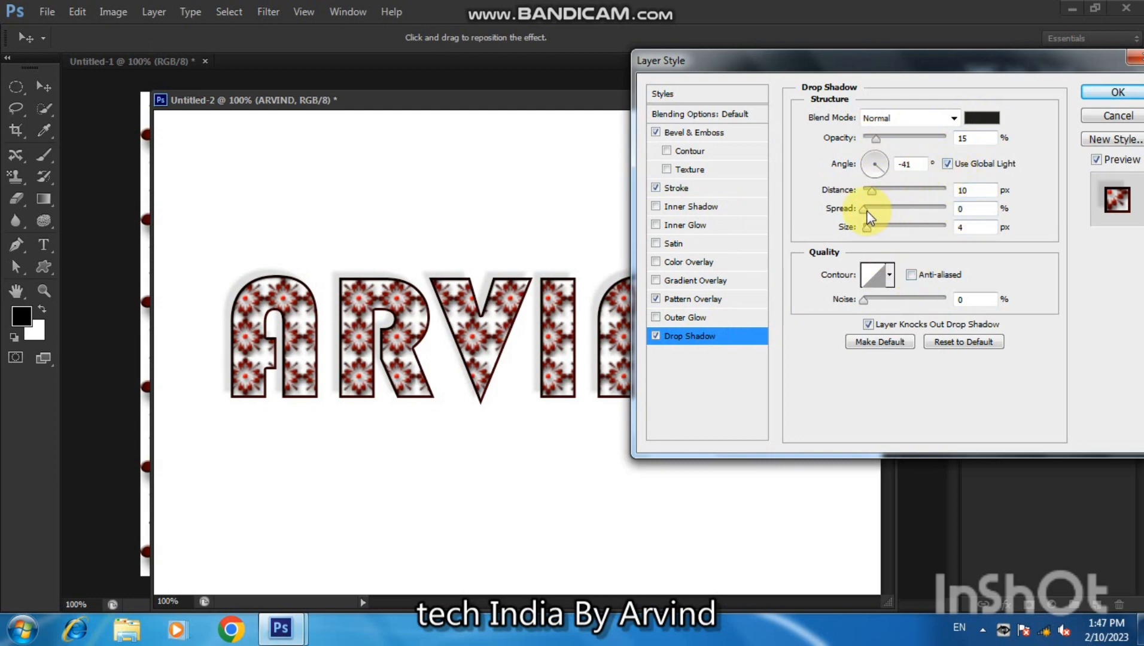
left_click_drag(869, 216, 909, 215)
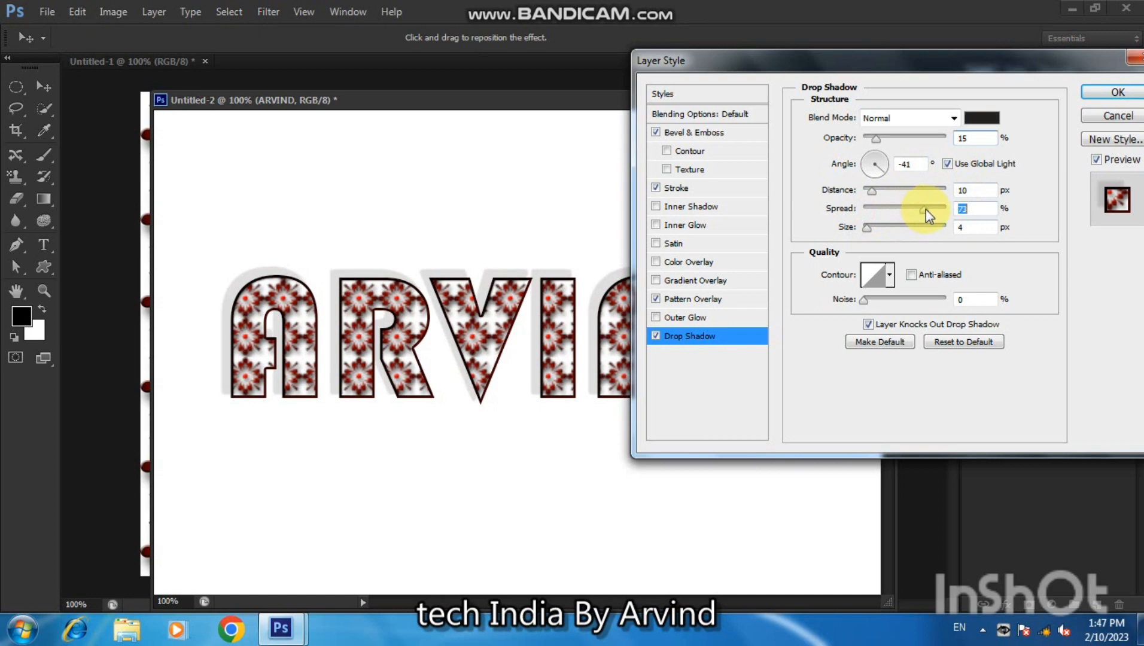
left_click_drag(927, 216, 955, 220)
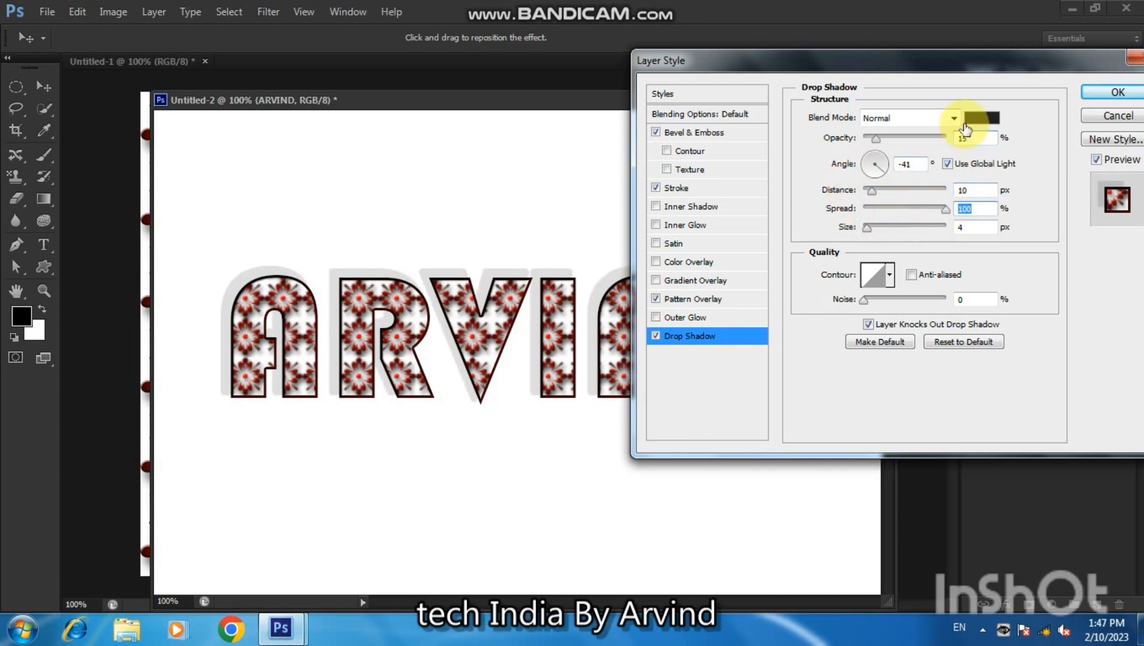
Change the drop shadow colour to black (000000), set its opacity to 36% and apply the layer styles
left_click(981, 118)
left_click_drag(813, 302, 812, 155)
left_click_drag(857, 333, 860, 335)
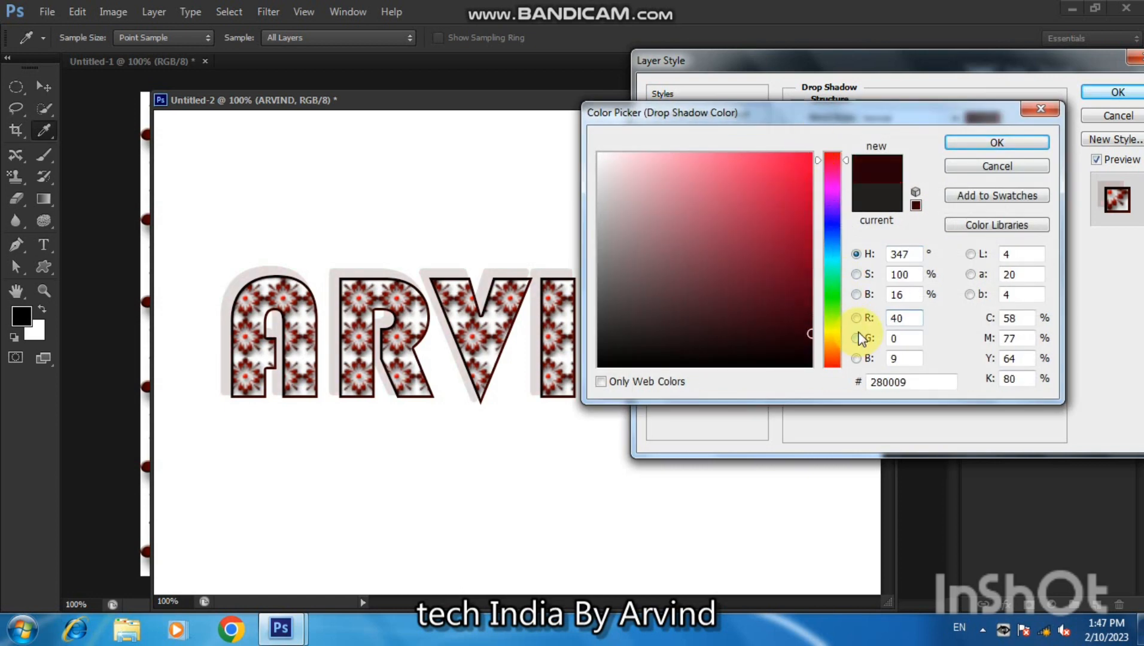
left_click(829, 367)
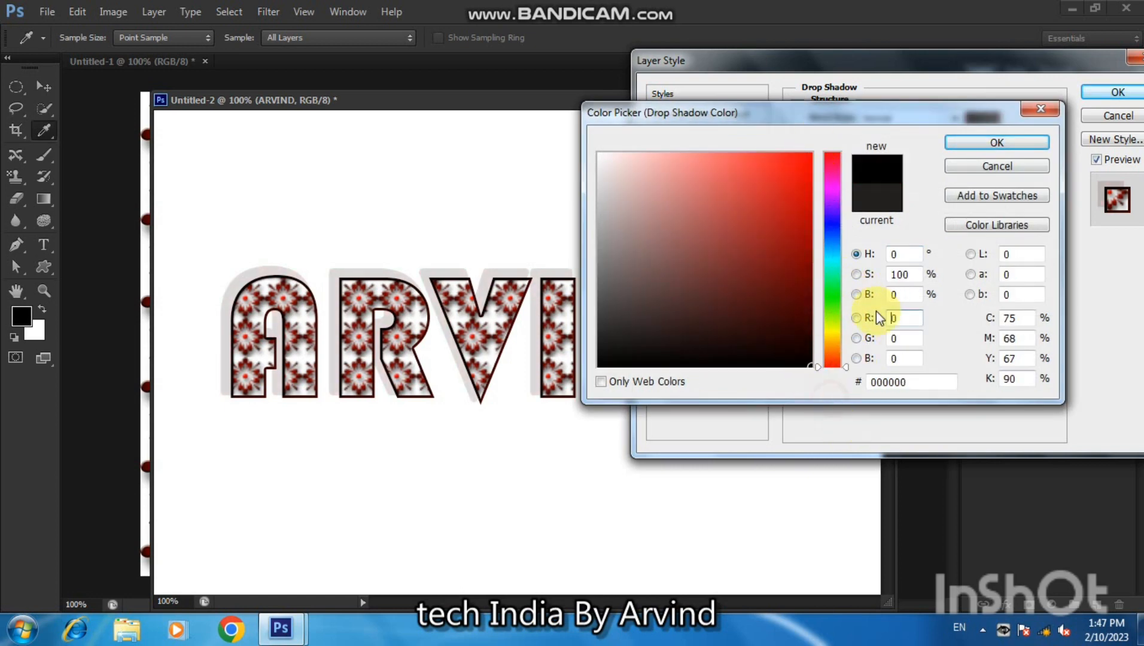
left_click(993, 142)
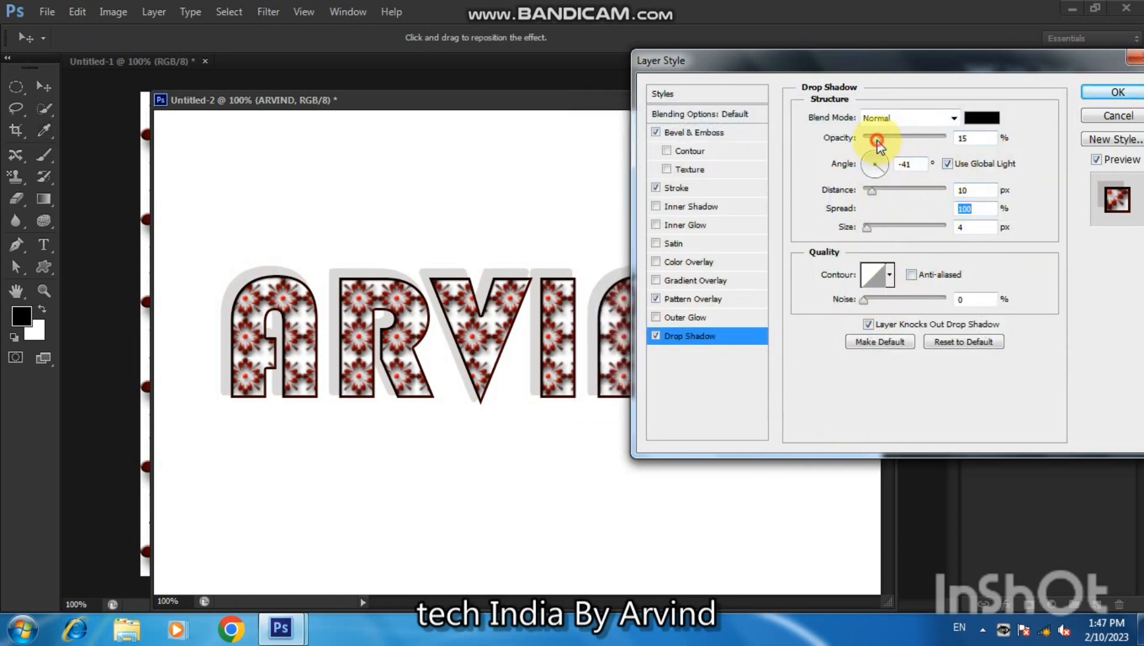
left_click_drag(877, 139, 894, 139)
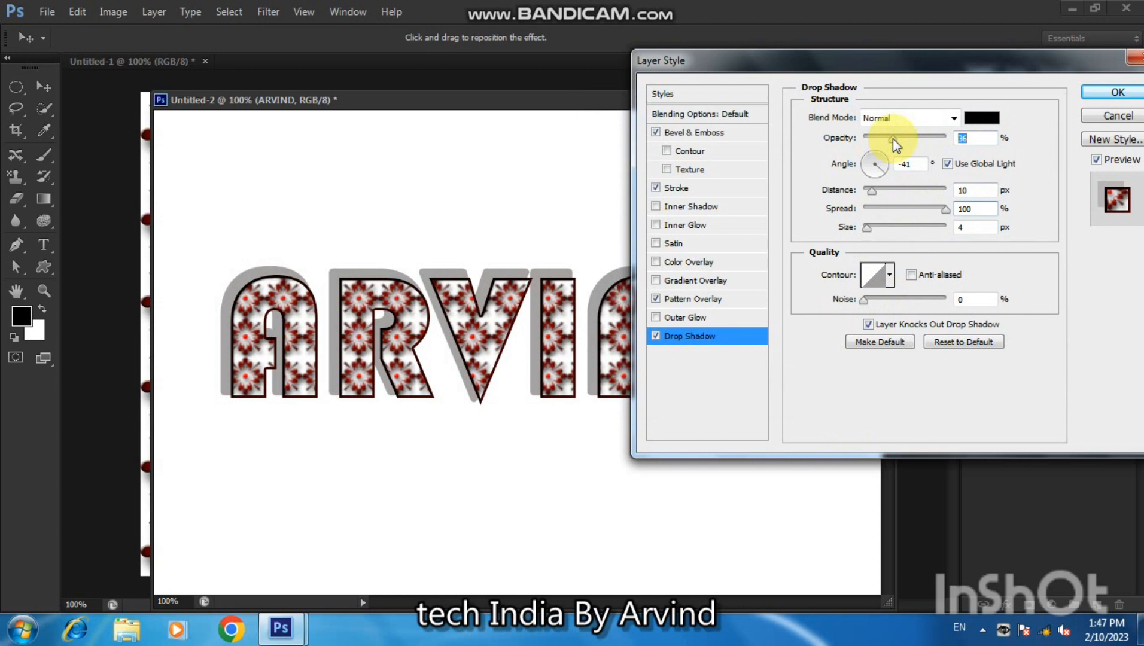
left_click(1117, 91)
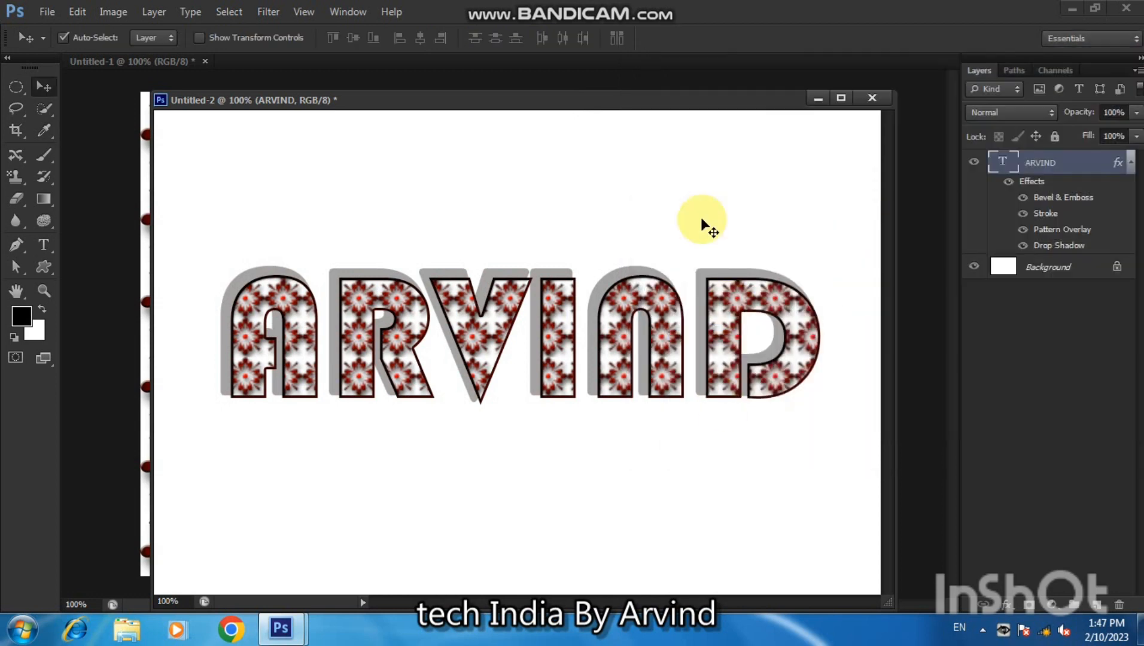